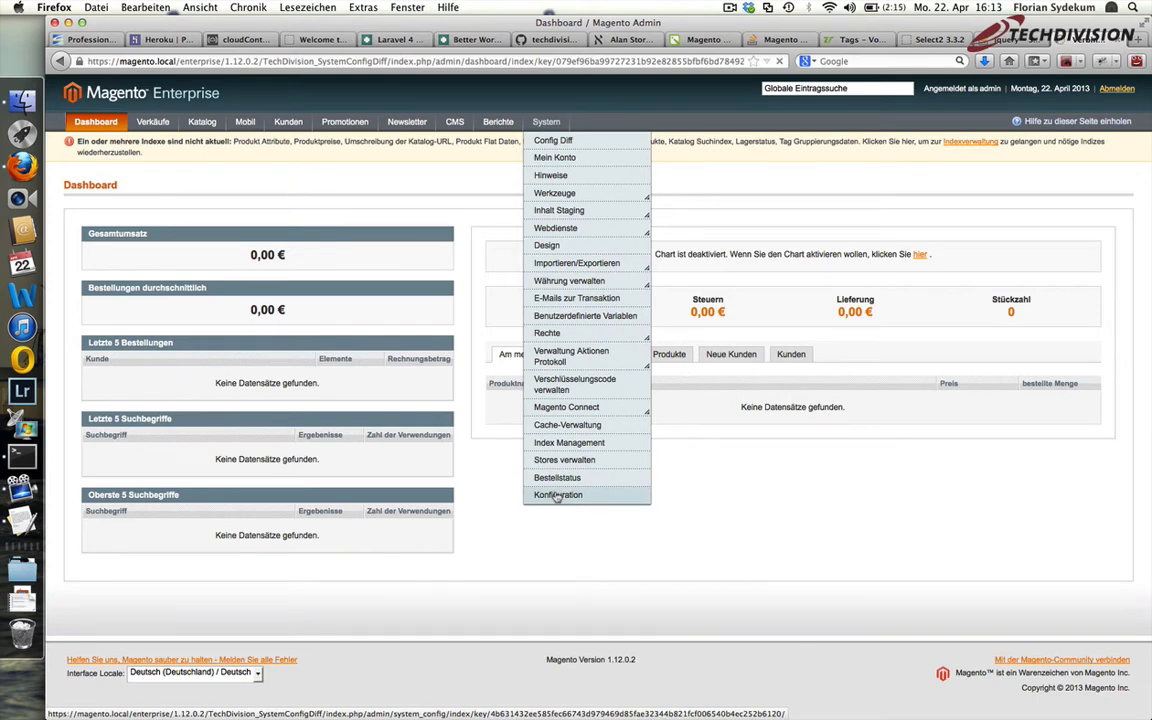
Step: Open the system configuration and set Standard Land to Turkmenistan under Länderoptionen
{"action": "left_click", "coordinate": [557, 495]}
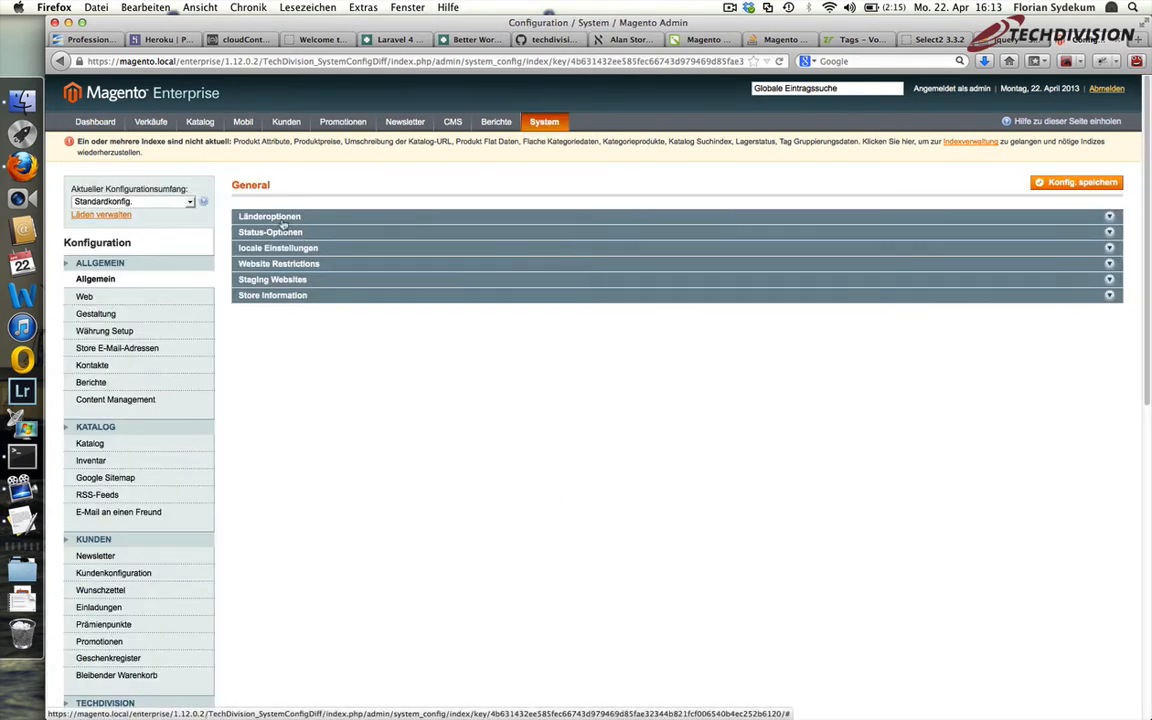
{"action": "left_click", "coordinate": [283, 218]}
{"action": "left_click", "coordinate": [430, 242]}
{"action": "left_click", "coordinate": [436, 340]}
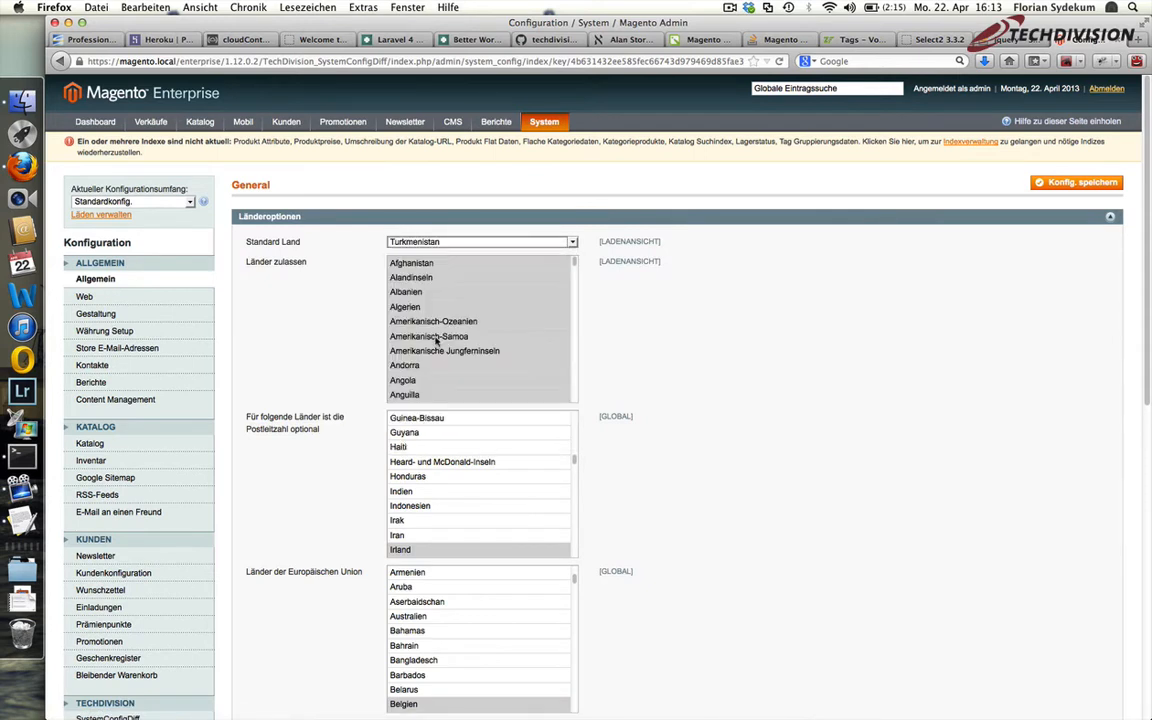
Step: Select only Amerikanisch-Samoa as an allowed country, add Heard- und McDonald-Inseln and Indien as postcode-optional, and add Aserbaidschan to the EU countries
{"action": "left_click", "coordinate": [436, 337]}
{"action": "left_click", "coordinate": [465, 461], "text": "super"}
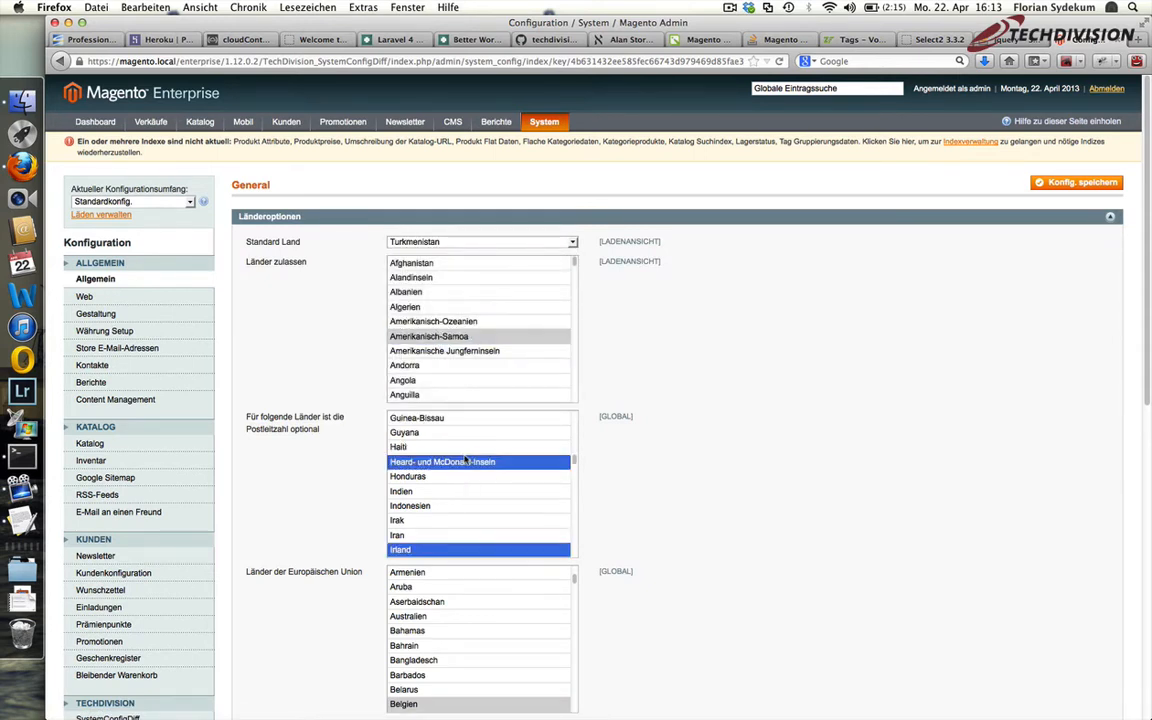
{"action": "left_click", "coordinate": [440, 491], "text": "super"}
{"action": "left_click", "coordinate": [467, 602], "text": "super"}
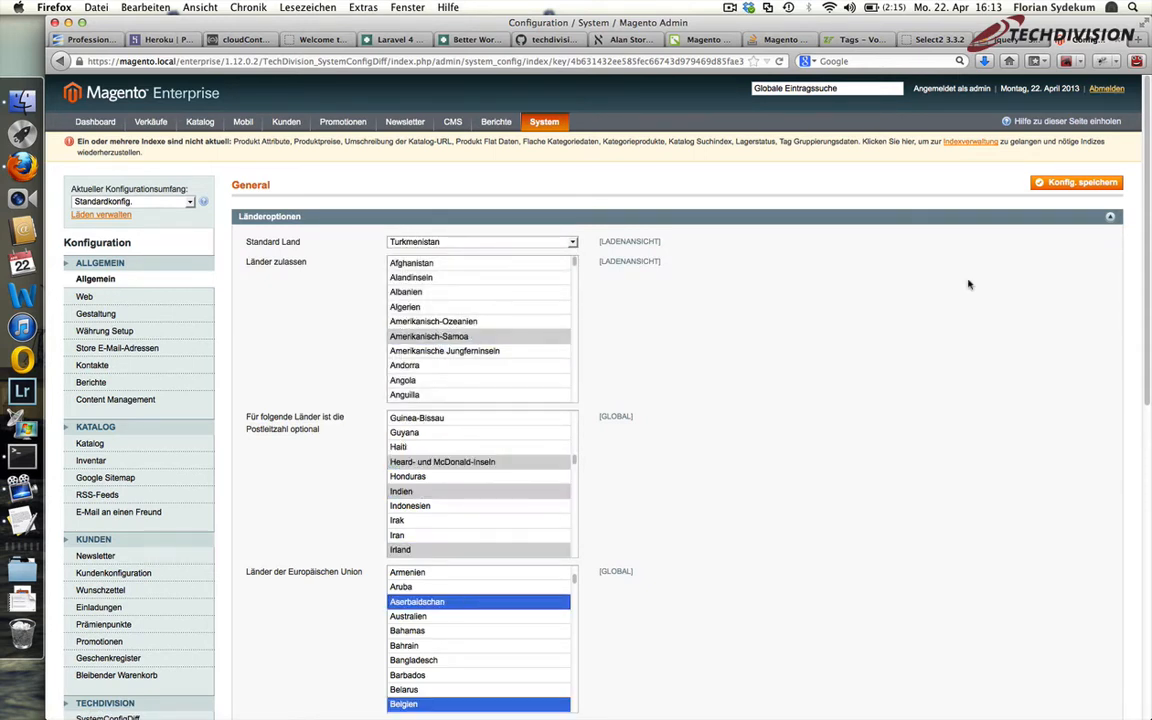
Step: Under Status-Optionen, add Burundi and Cookinseln to the required-status countries, set Anzeige nicht erforderlich Status to Nein, and save the configuration
{"action": "scroll", "coordinate": [968, 285], "scroll_direction": "down", "scroll_amount": 10}
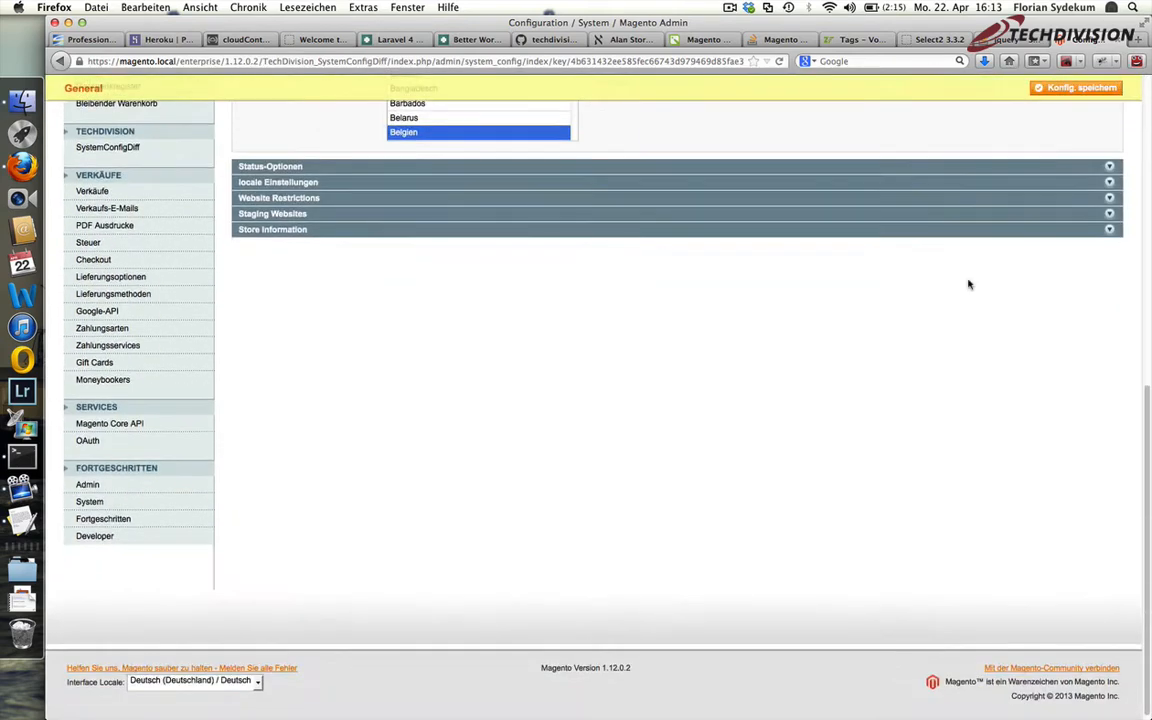
{"action": "left_click", "coordinate": [906, 162]}
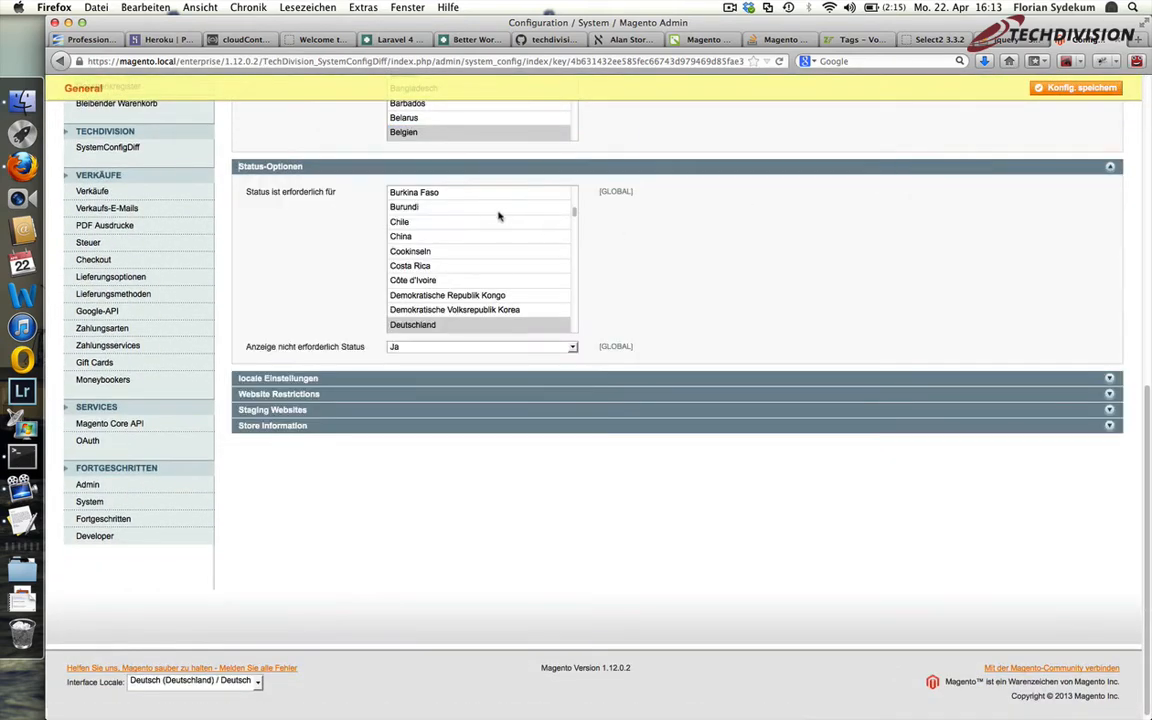
{"action": "left_click", "coordinate": [485, 207], "text": "super"}
{"action": "left_click", "coordinate": [440, 251], "text": "super"}
{"action": "left_click", "coordinate": [489, 346]}
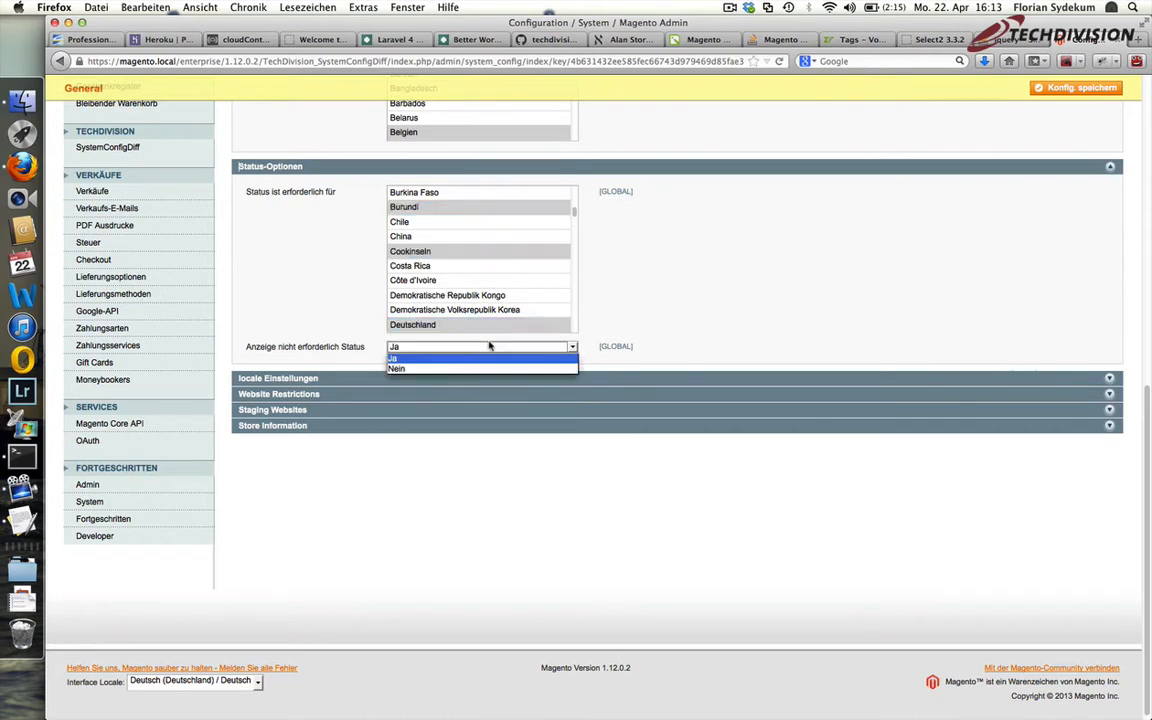
{"action": "left_click", "coordinate": [488, 369]}
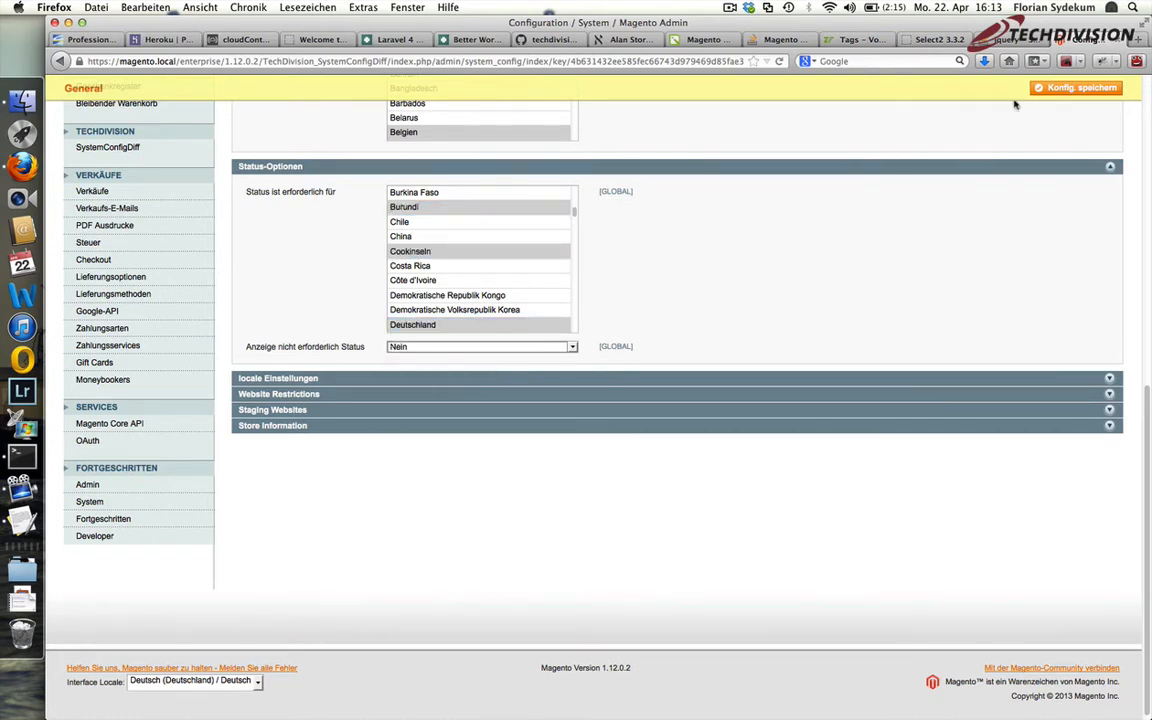
{"action": "left_click", "coordinate": [1075, 88]}
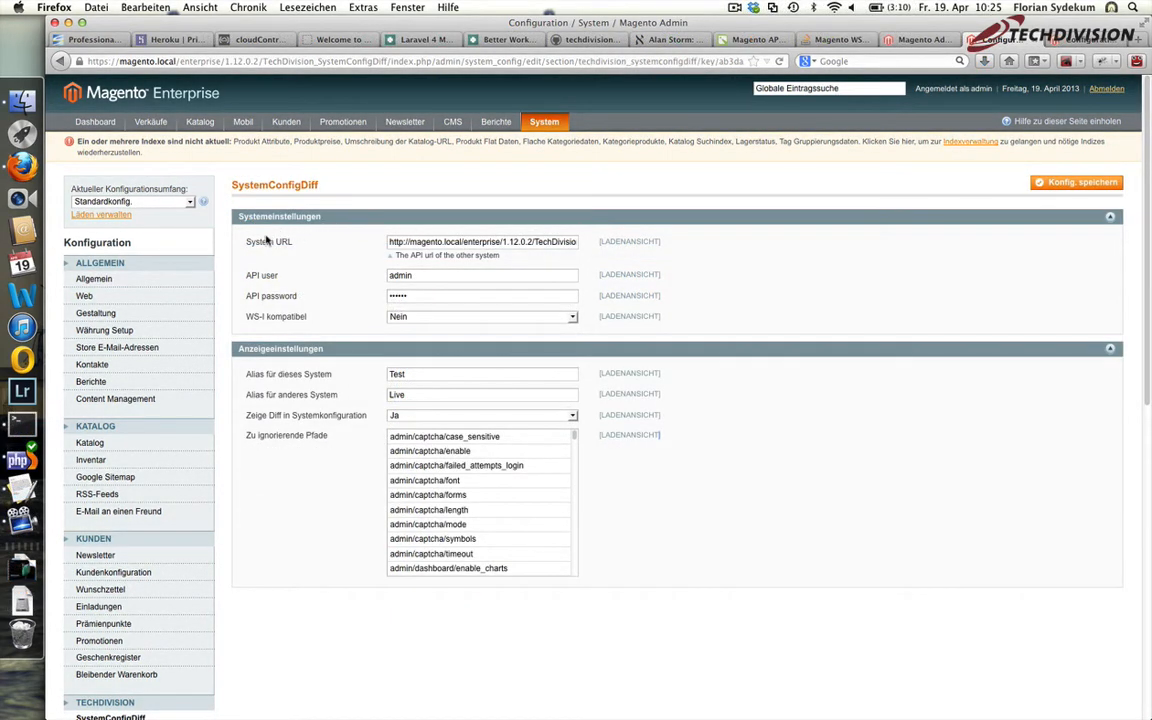
Step: Review the SystemConfigDiff settings, including the System URL, API access and display options
{"action": "double_click", "coordinate": [416, 241]}
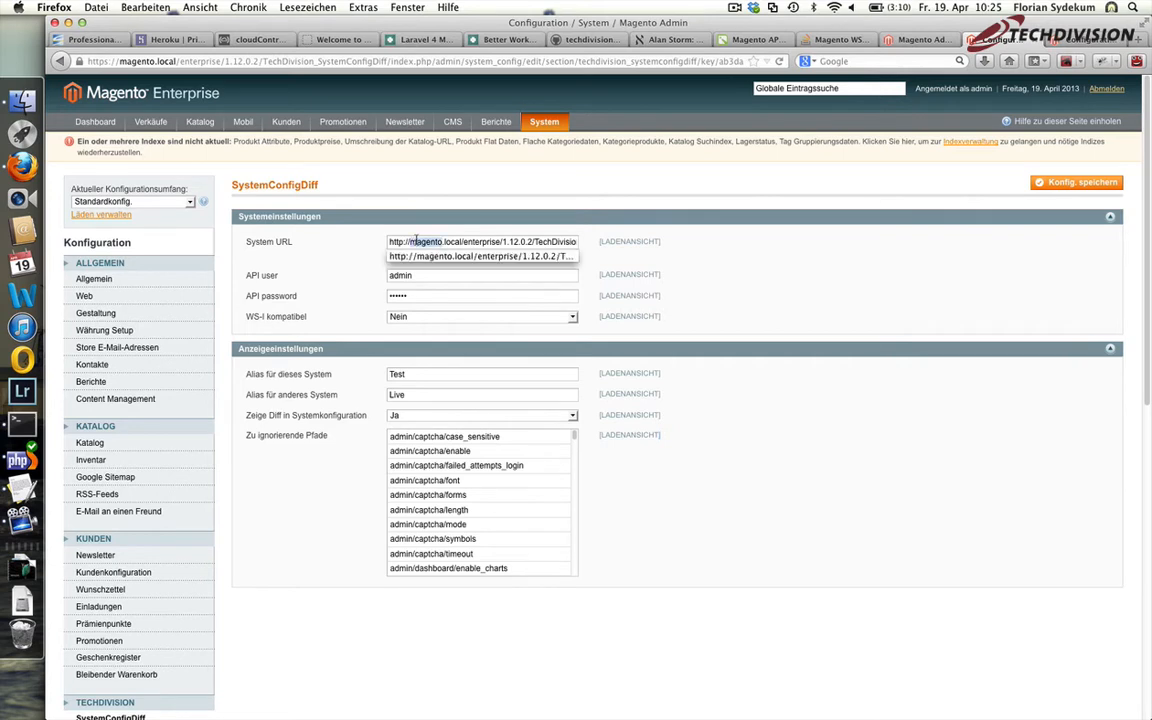
{"action": "left_click", "coordinate": [354, 269]}
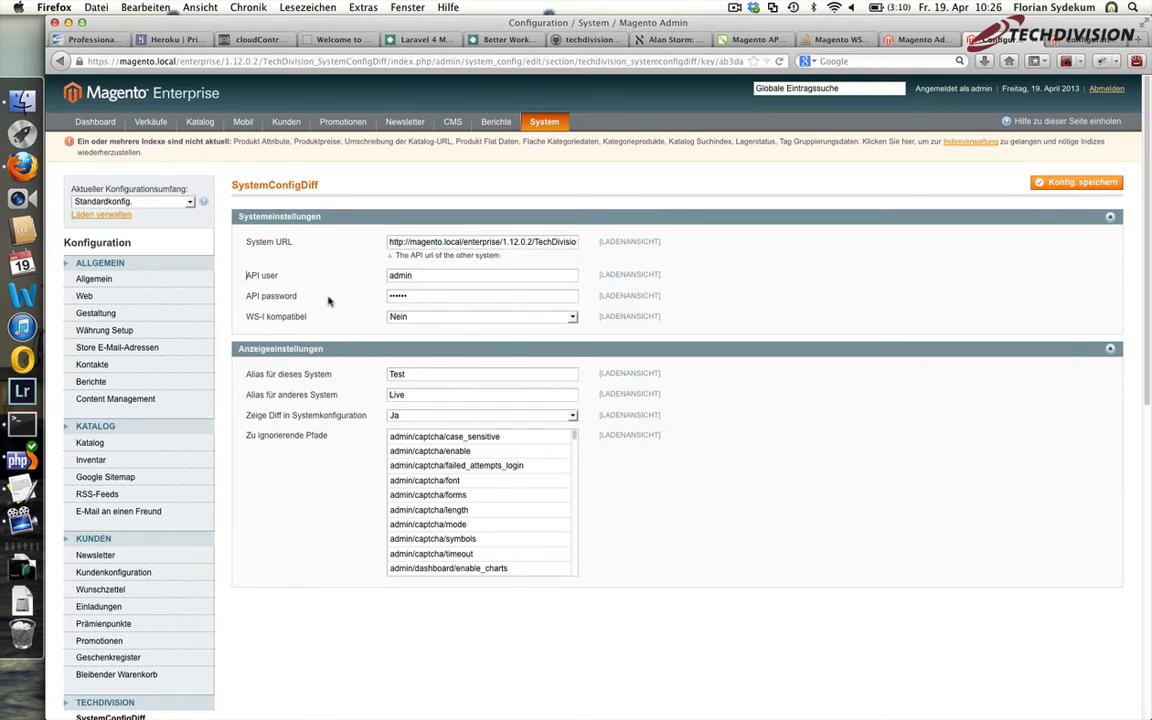
{"action": "scroll", "coordinate": [328, 300], "scroll_direction": "down", "scroll_amount": 2}
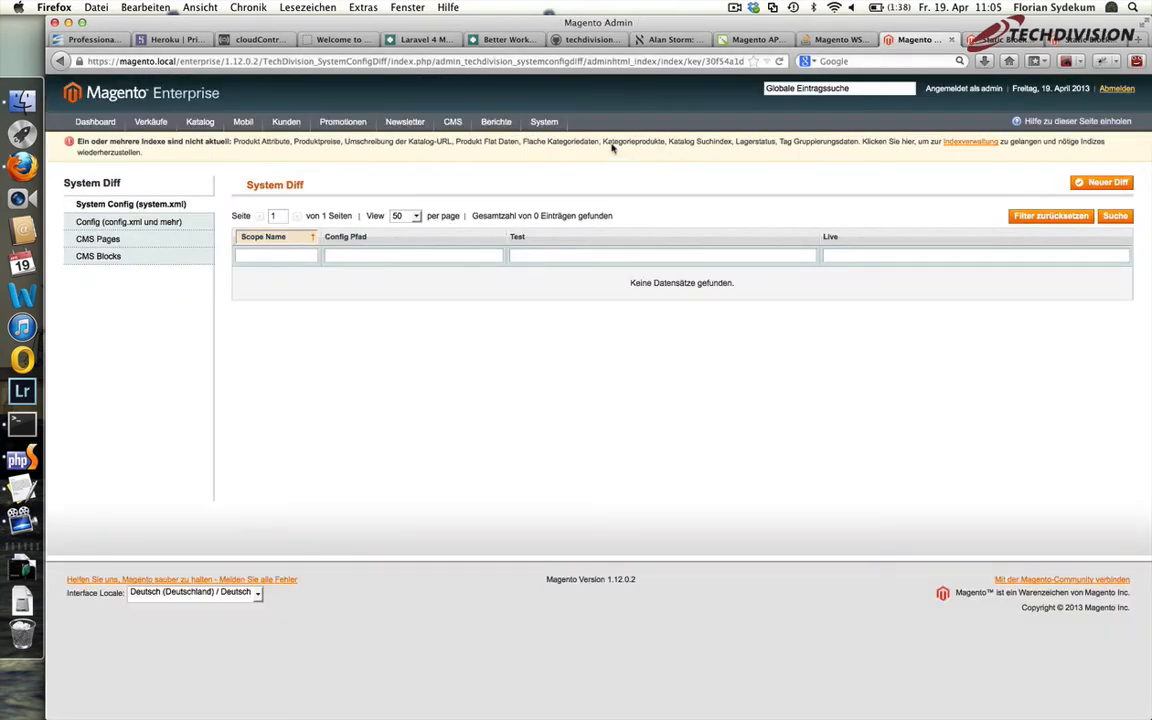
Step: Generate a new system diff and review the System Config differences between Test and Live
{"action": "mouse_move", "coordinate": [544, 122]}
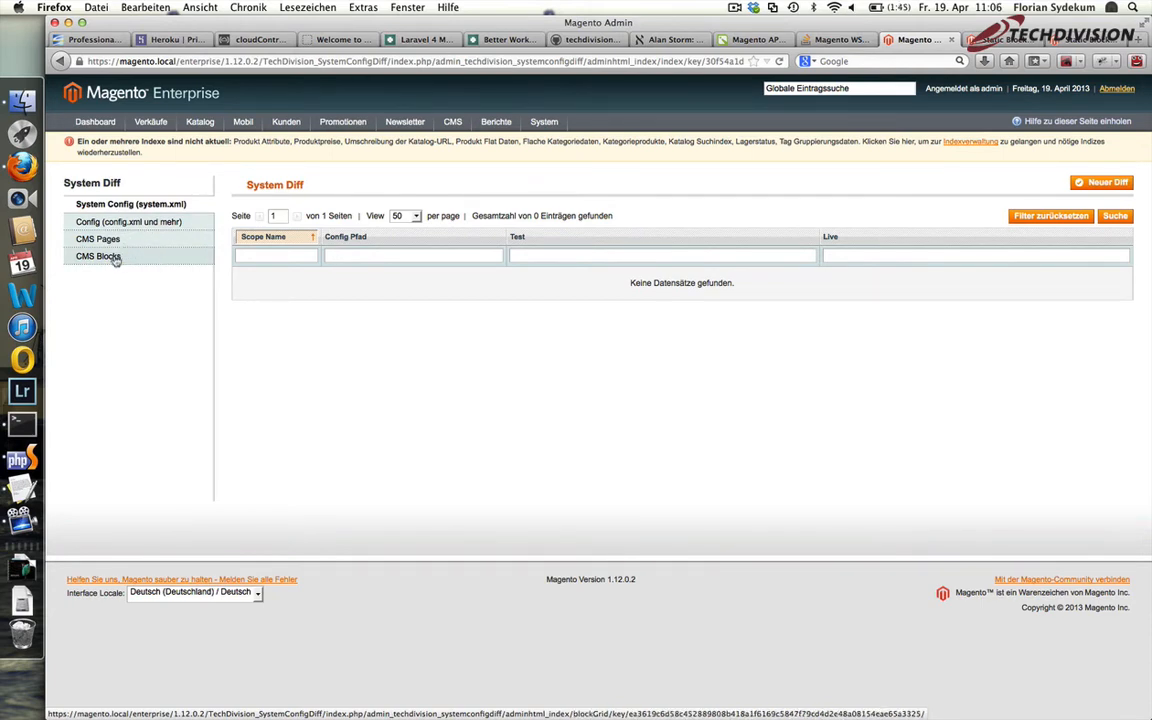
{"action": "left_click", "coordinate": [1102, 184]}
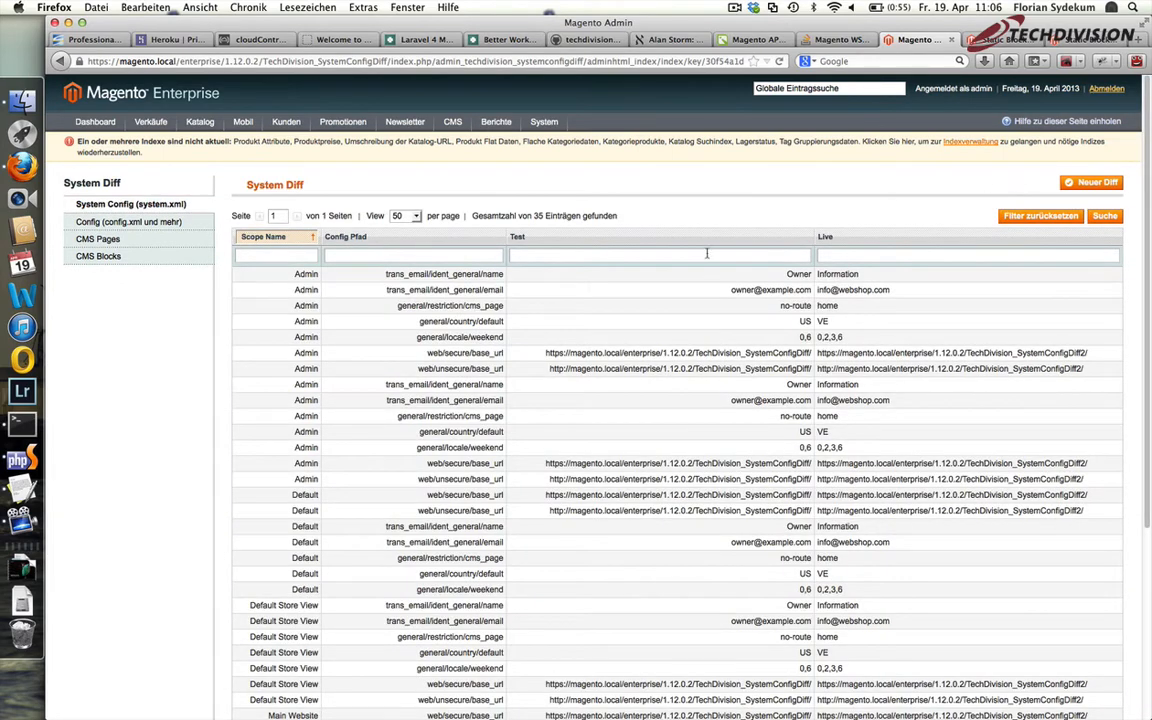
{"action": "scroll", "coordinate": [680, 276], "scroll_direction": "down", "scroll_amount": 1}
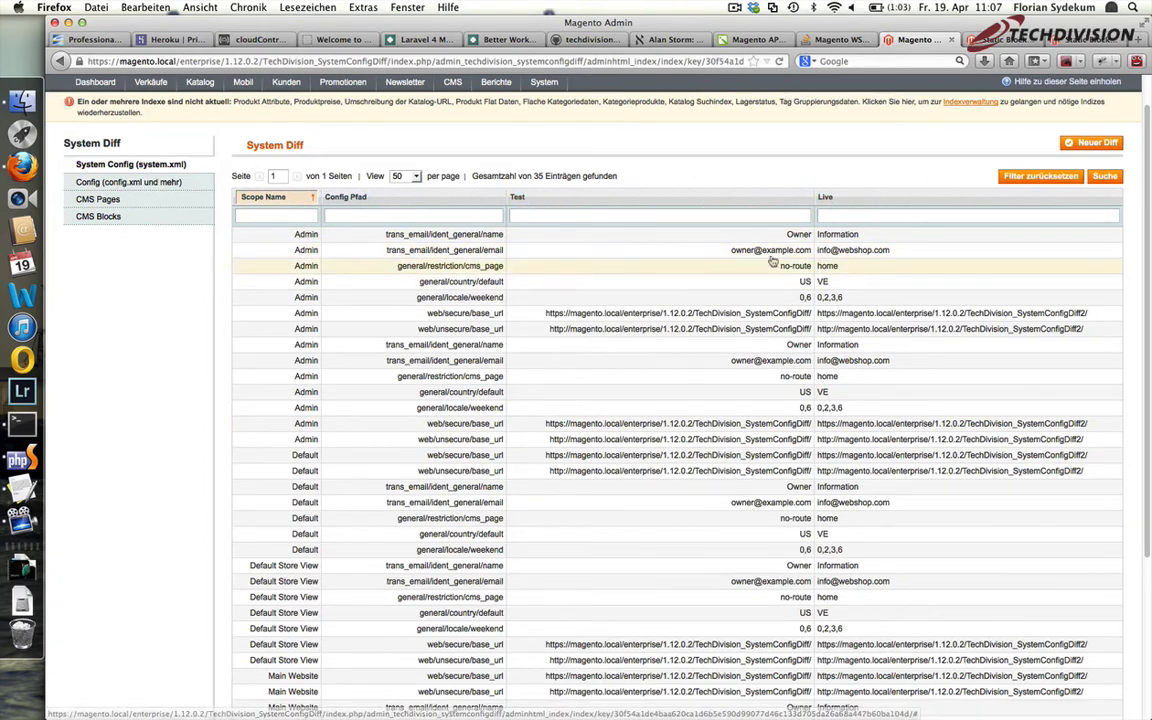
{"action": "scroll", "coordinate": [620, 253], "scroll_direction": "down", "scroll_amount": 5}
{"action": "scroll", "coordinate": [620, 253], "scroll_direction": "up", "scroll_amount": 4}
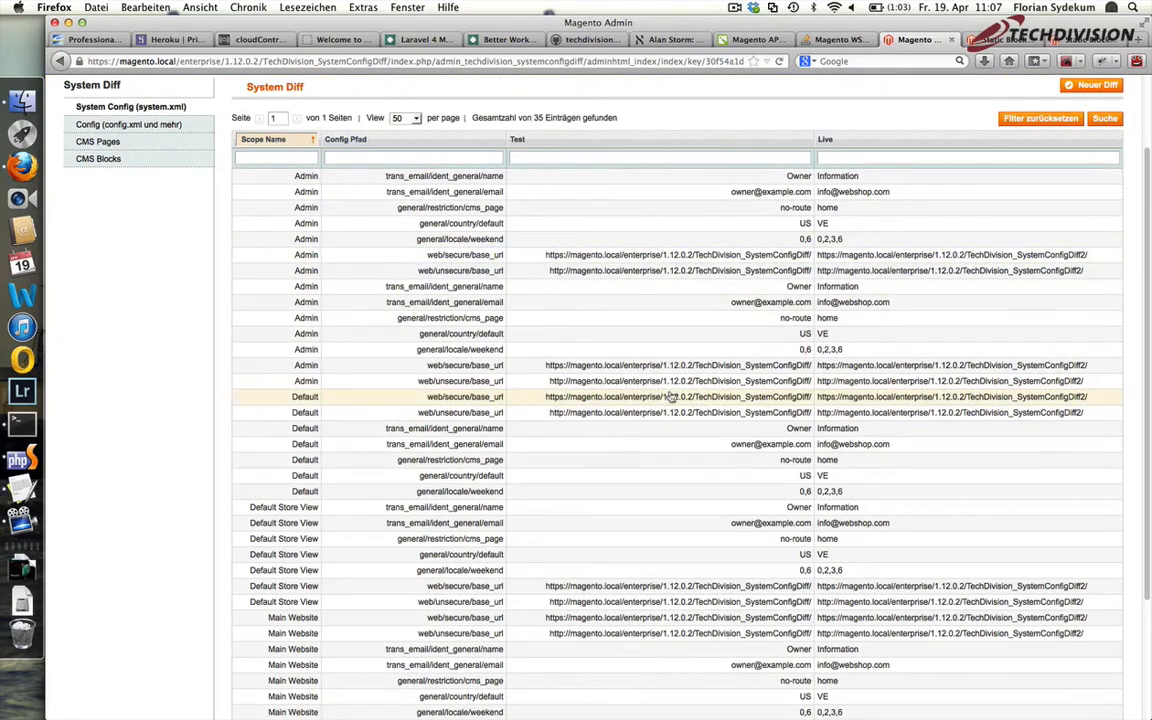
{"action": "left_click", "coordinate": [748, 523]}
{"action": "scroll", "coordinate": [754, 532], "scroll_direction": "down", "scroll_amount": 3}
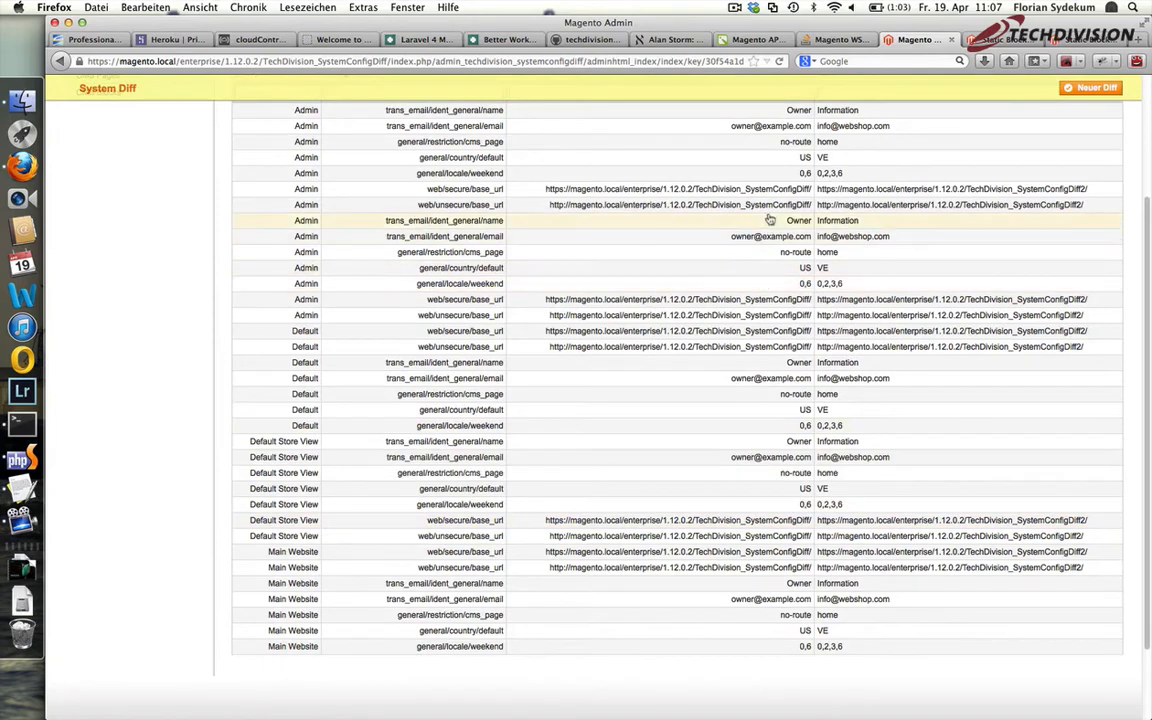
{"action": "left_click", "coordinate": [770, 219]}
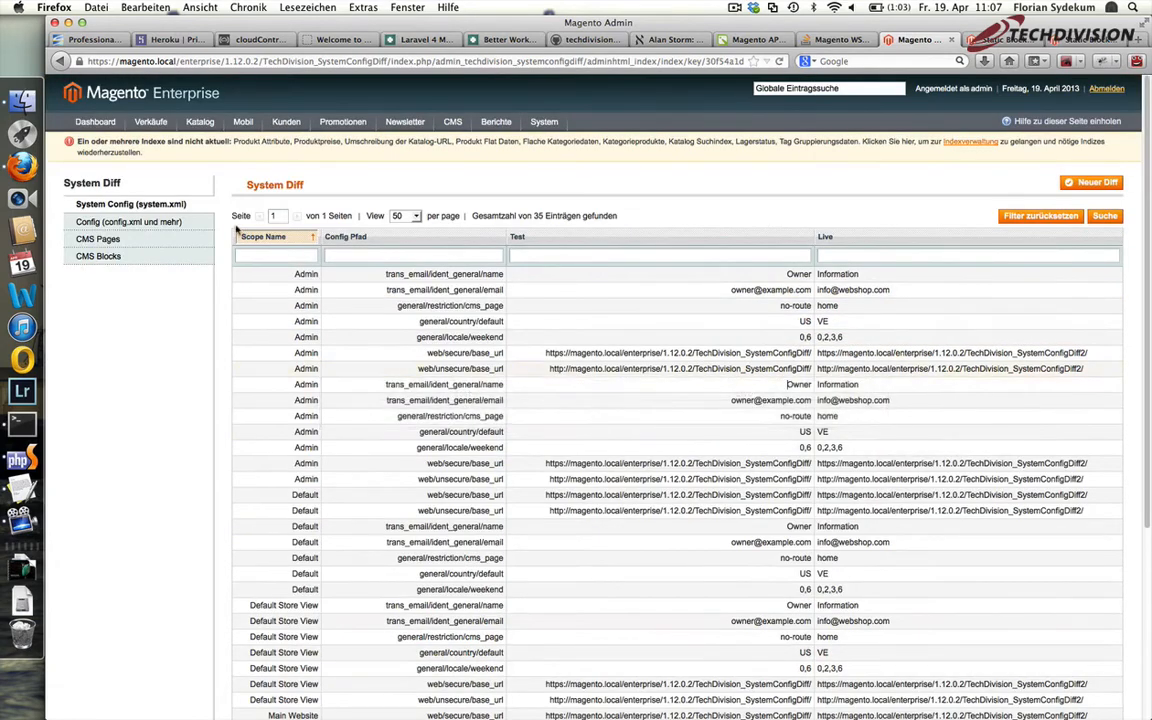
Step: Compare the Test and Live contents of the customer-service page under CMS Pages and of the additional_block entry under CMS Blocks
{"action": "left_click", "coordinate": [133, 240]}
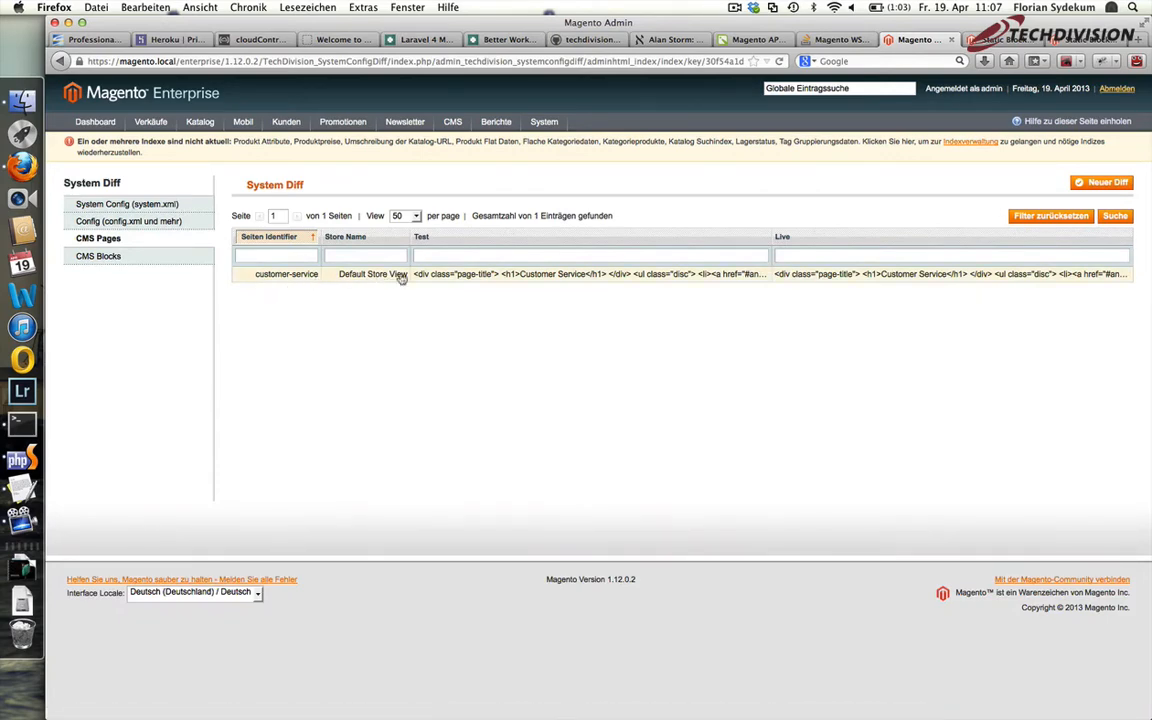
{"action": "left_click", "coordinate": [662, 273]}
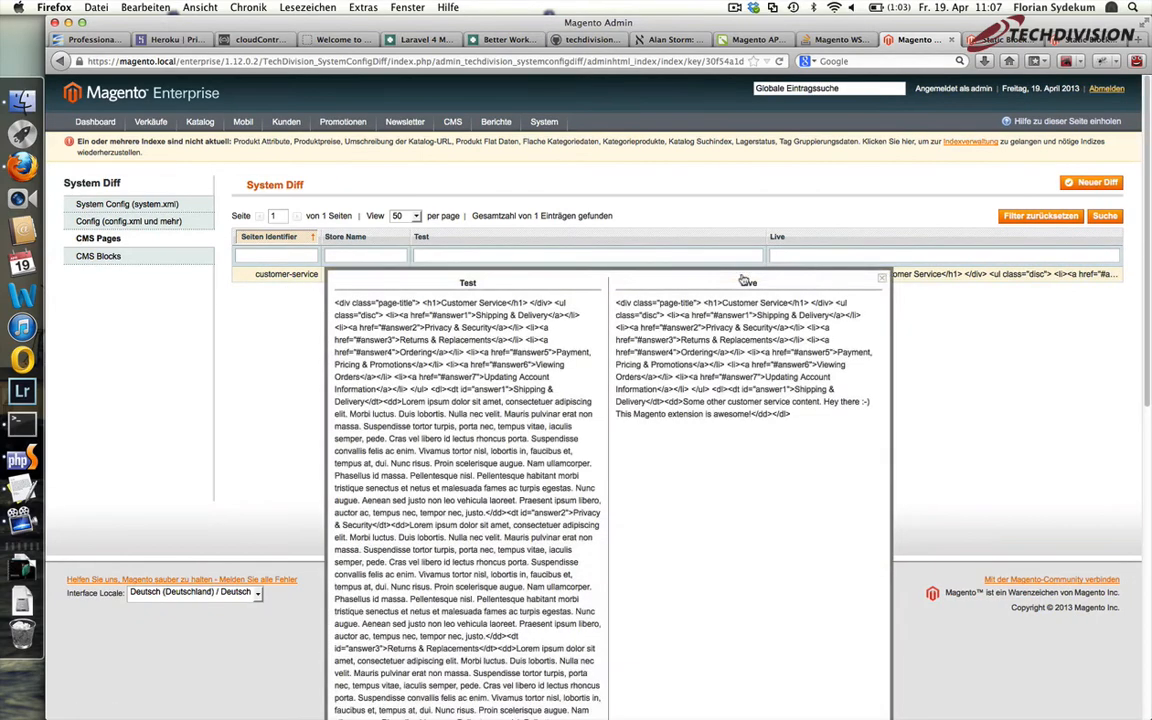
{"action": "scroll", "coordinate": [720, 336], "scroll_direction": "down", "scroll_amount": 10}
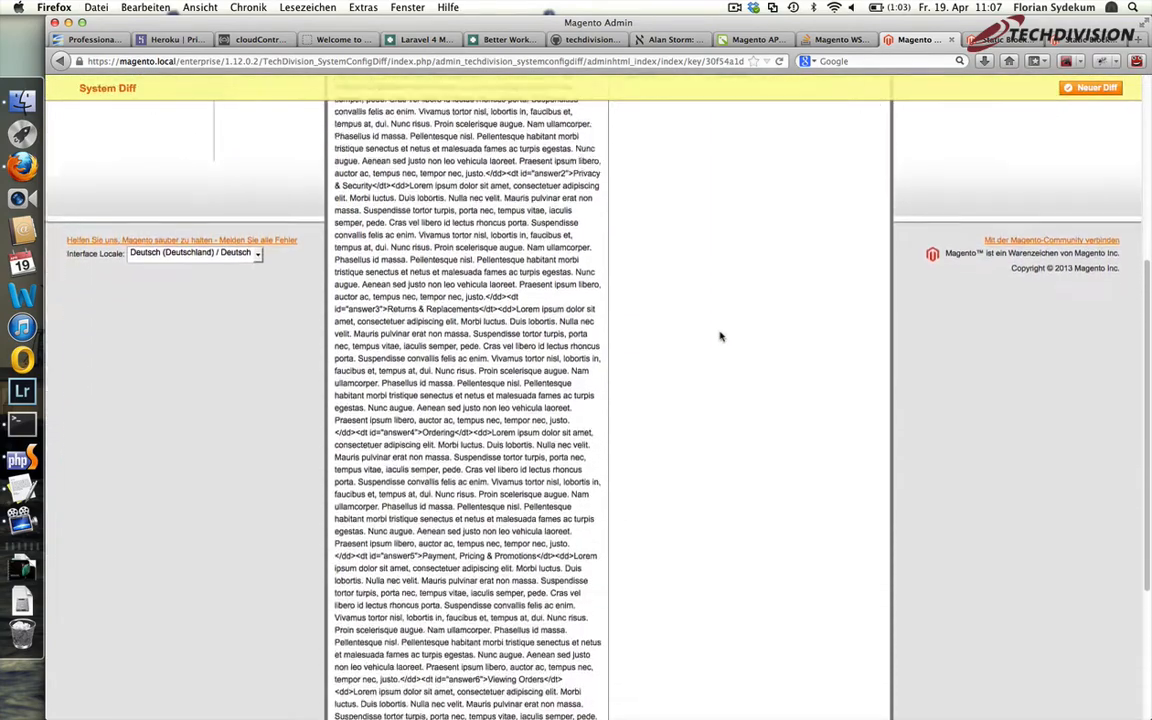
{"action": "scroll", "coordinate": [720, 336], "scroll_direction": "up", "scroll_amount": 10}
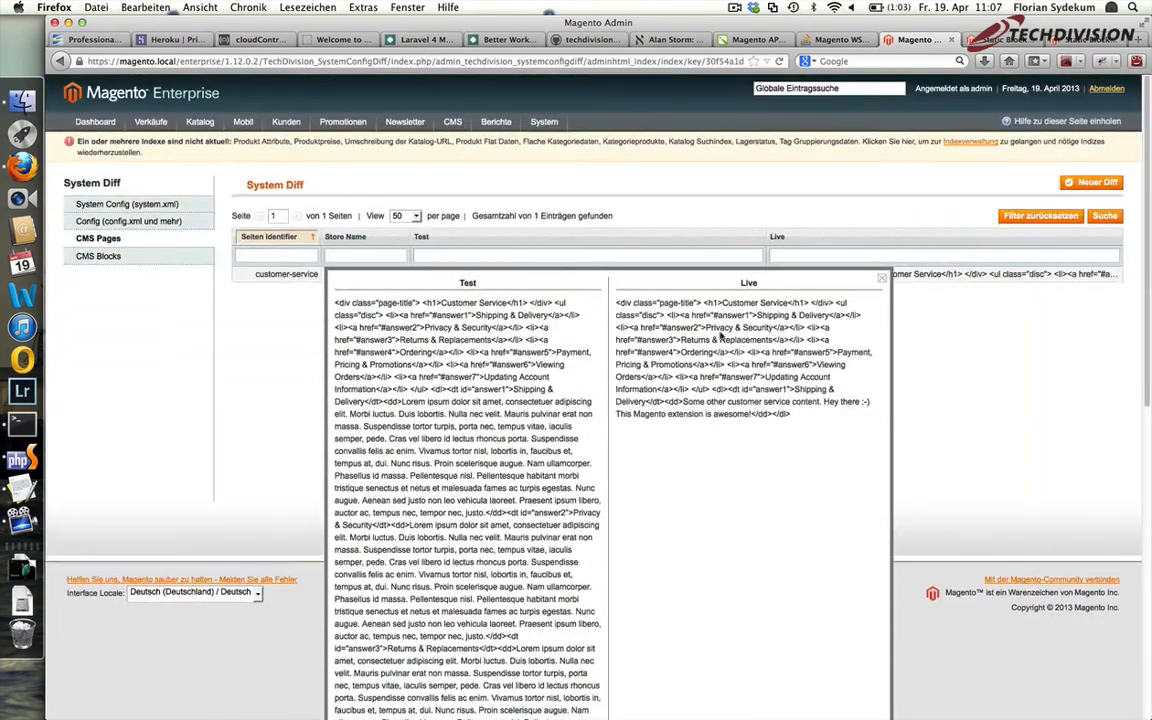
{"action": "left_click", "coordinate": [882, 278]}
{"action": "left_click", "coordinate": [154, 258]}
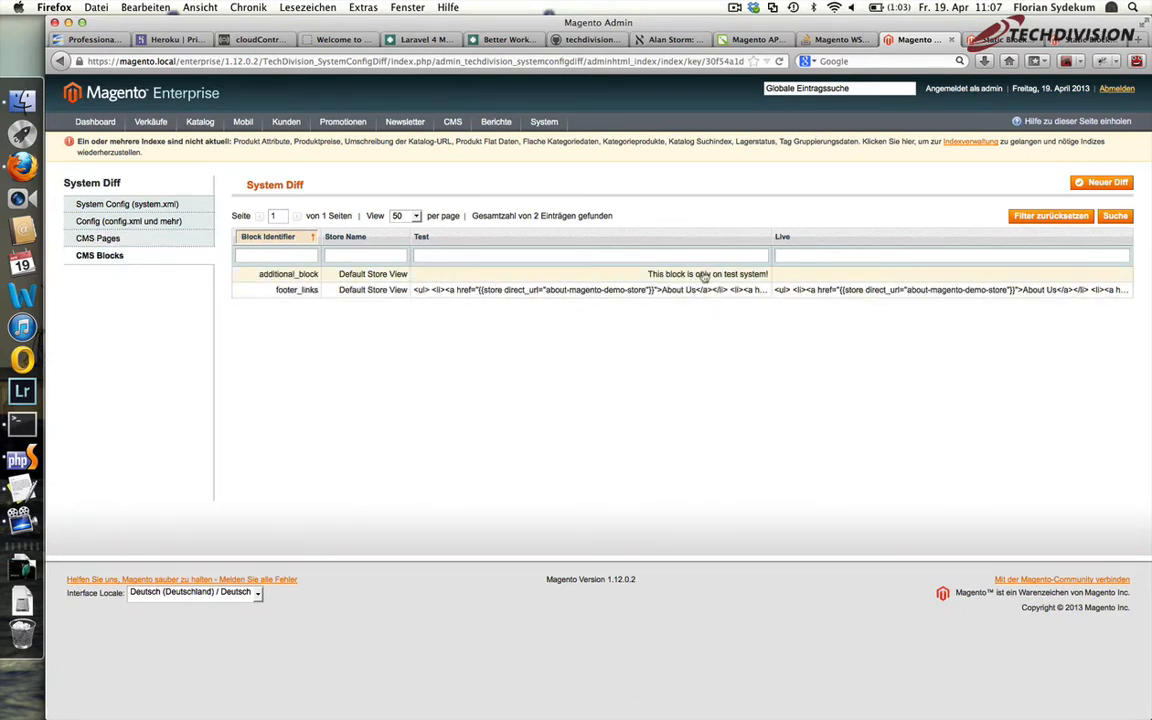
{"action": "left_click", "coordinate": [660, 273]}
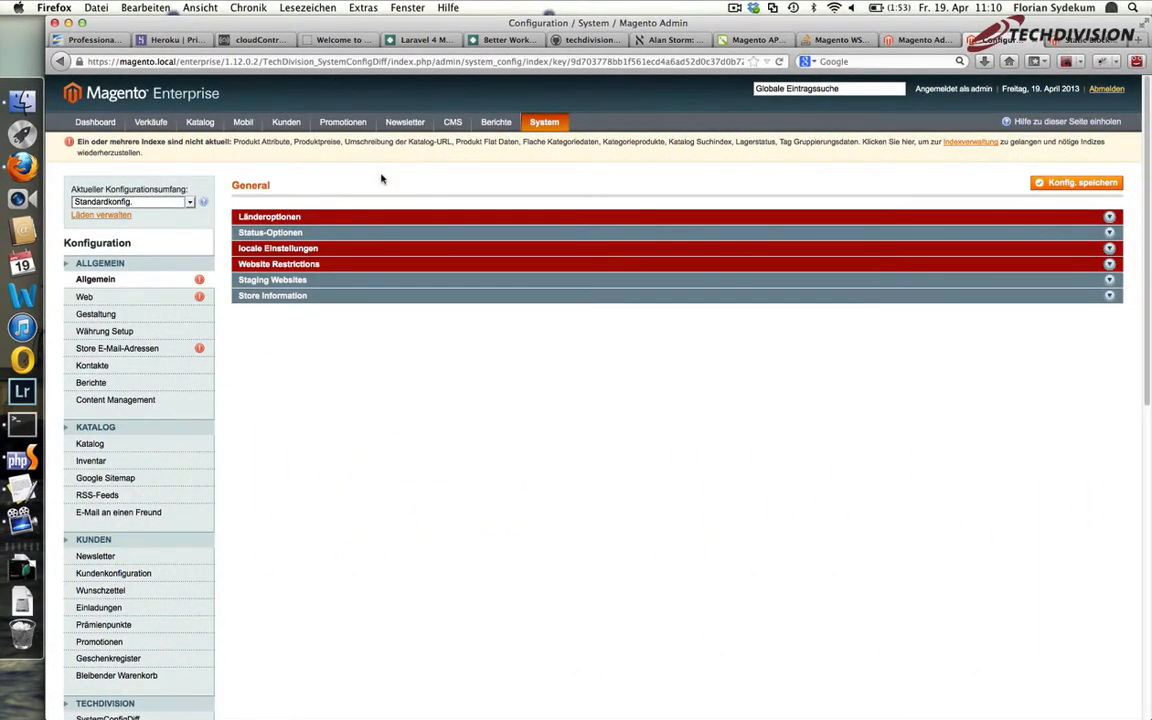
Step: Check the configuration scopes and the configuration section list for difference markers
{"action": "left_click", "coordinate": [189, 202]}
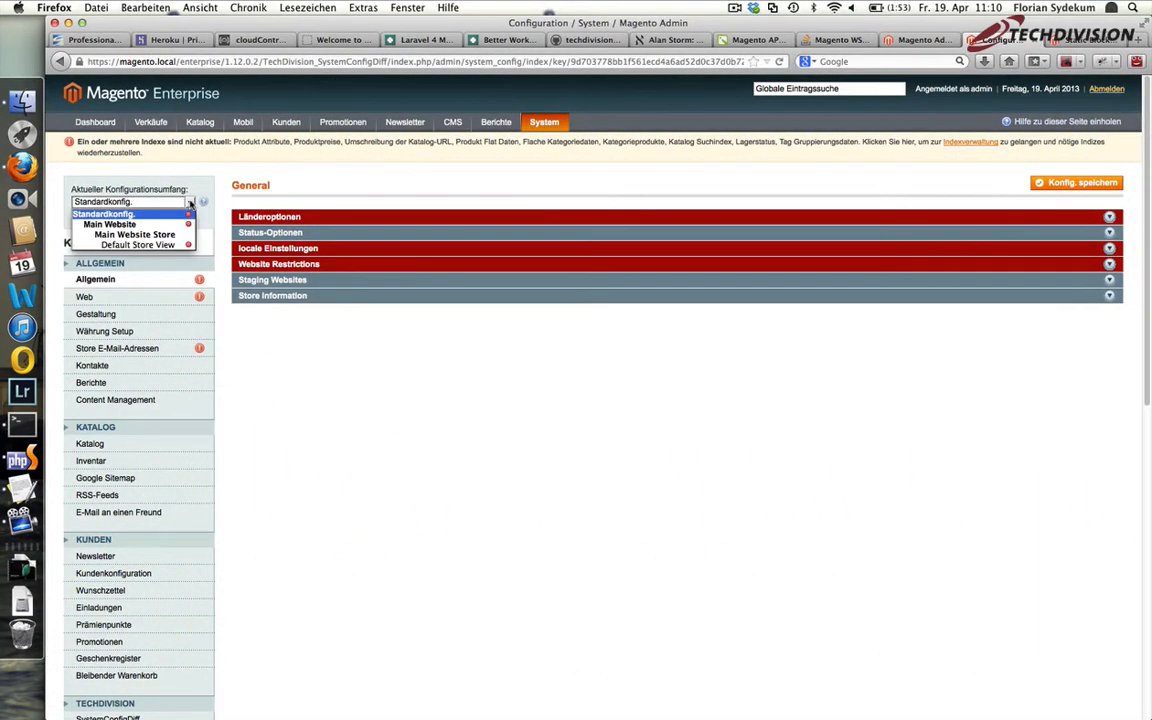
{"action": "left_click", "coordinate": [188, 216]}
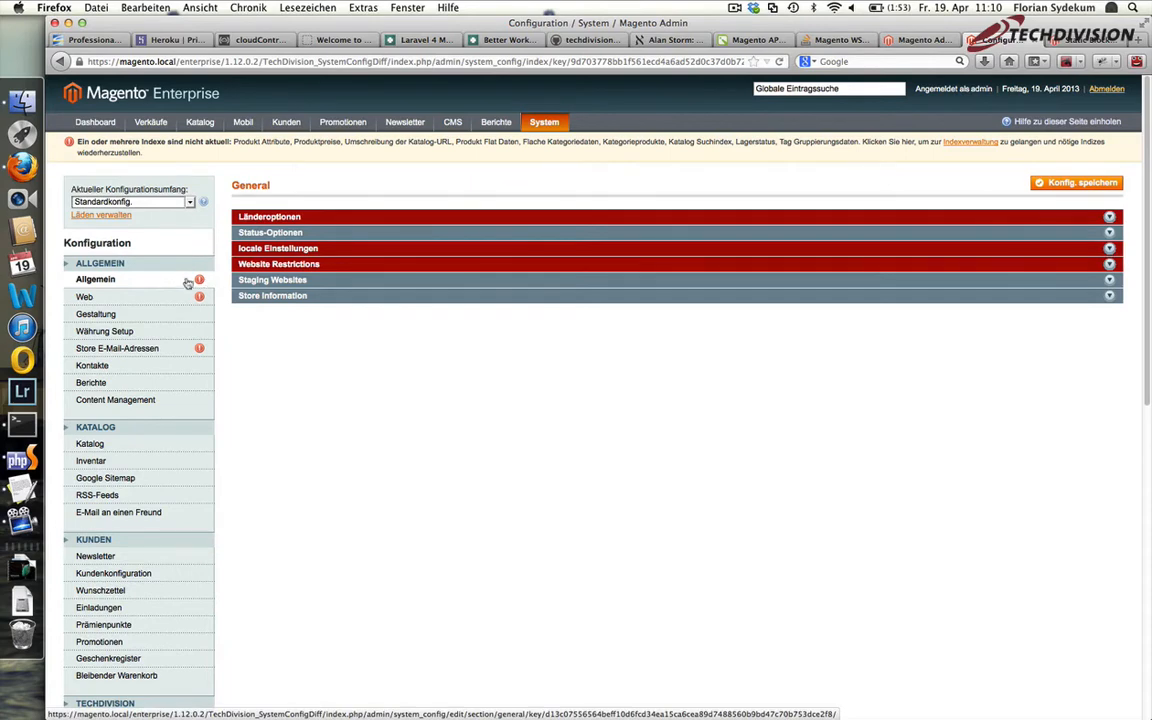
{"action": "scroll", "coordinate": [167, 290], "scroll_direction": "down", "scroll_amount": 5}
{"action": "scroll", "coordinate": [170, 292], "scroll_direction": "up", "scroll_amount": 5}
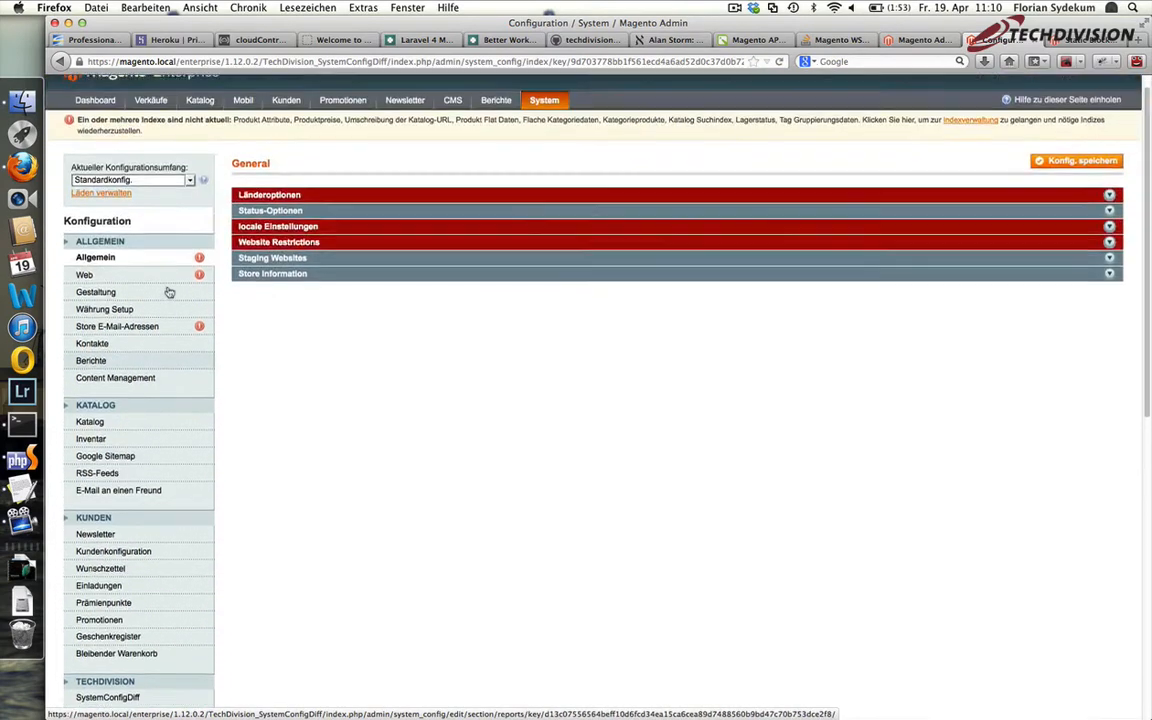
{"action": "scroll", "coordinate": [170, 292], "scroll_direction": "up", "scroll_amount": 1}
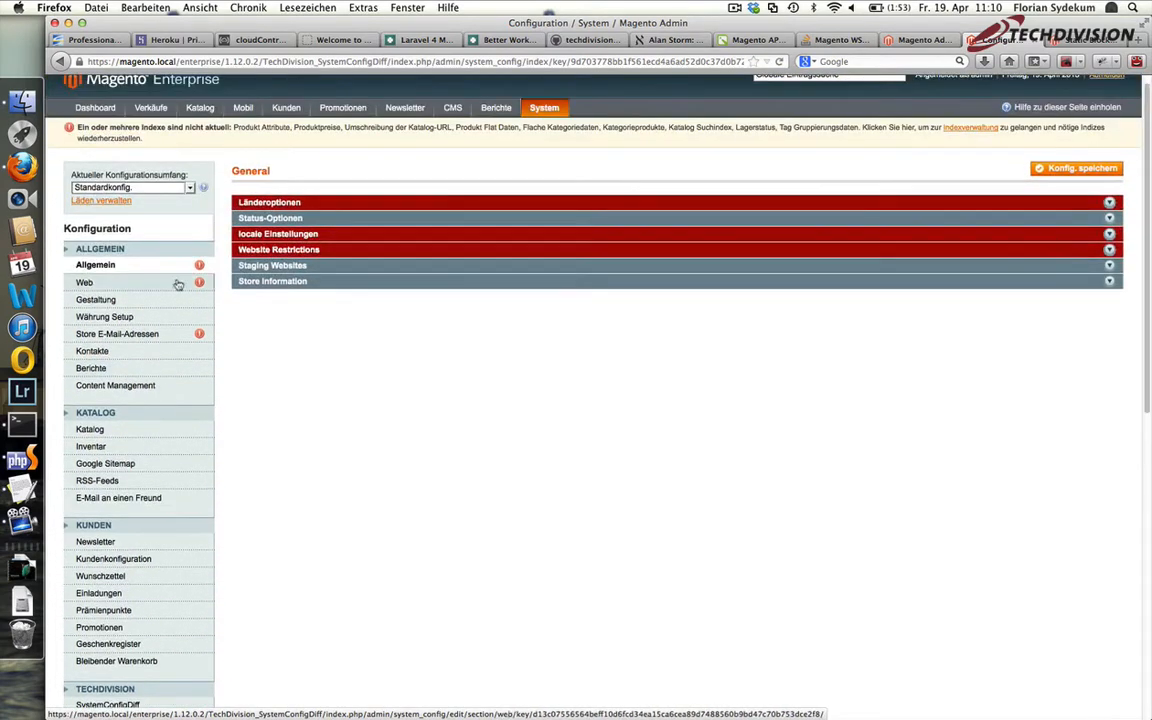
Step: Replace the Standard Land value under Länderoptionen with the other system's value, Venezuela, and collapse the section
{"action": "left_click", "coordinate": [498, 201]}
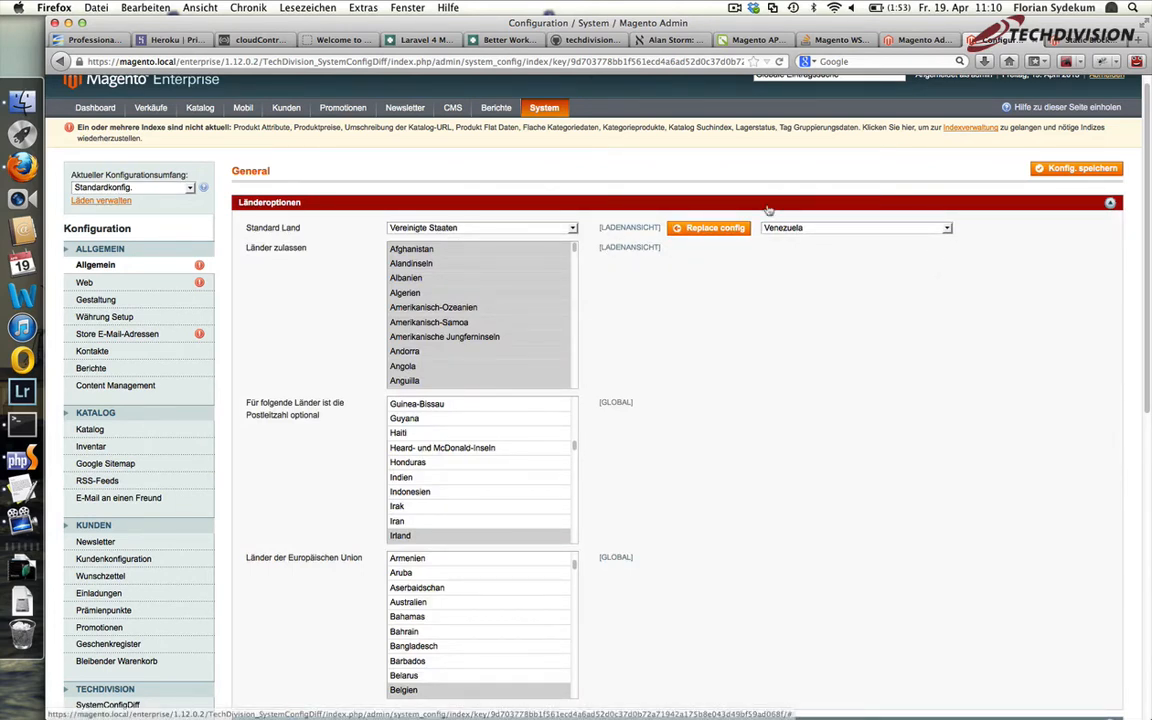
{"action": "left_click", "coordinate": [708, 229]}
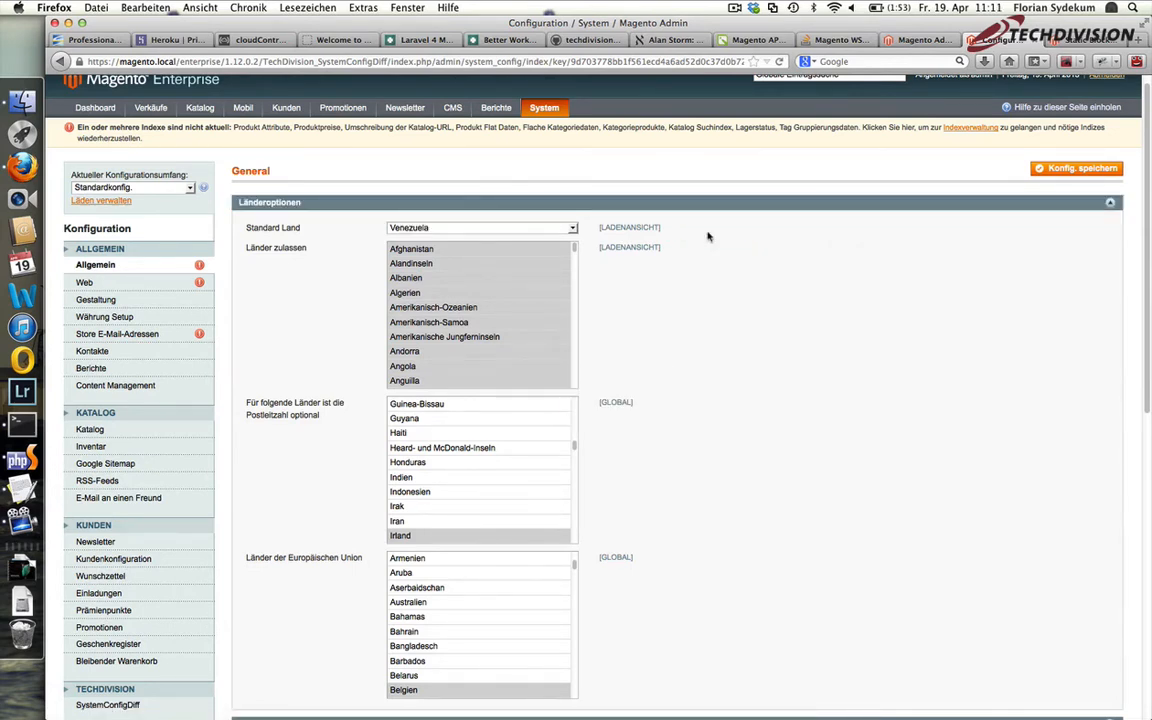
{"action": "scroll", "coordinate": [392, 231], "scroll_direction": "down", "scroll_amount": 1}
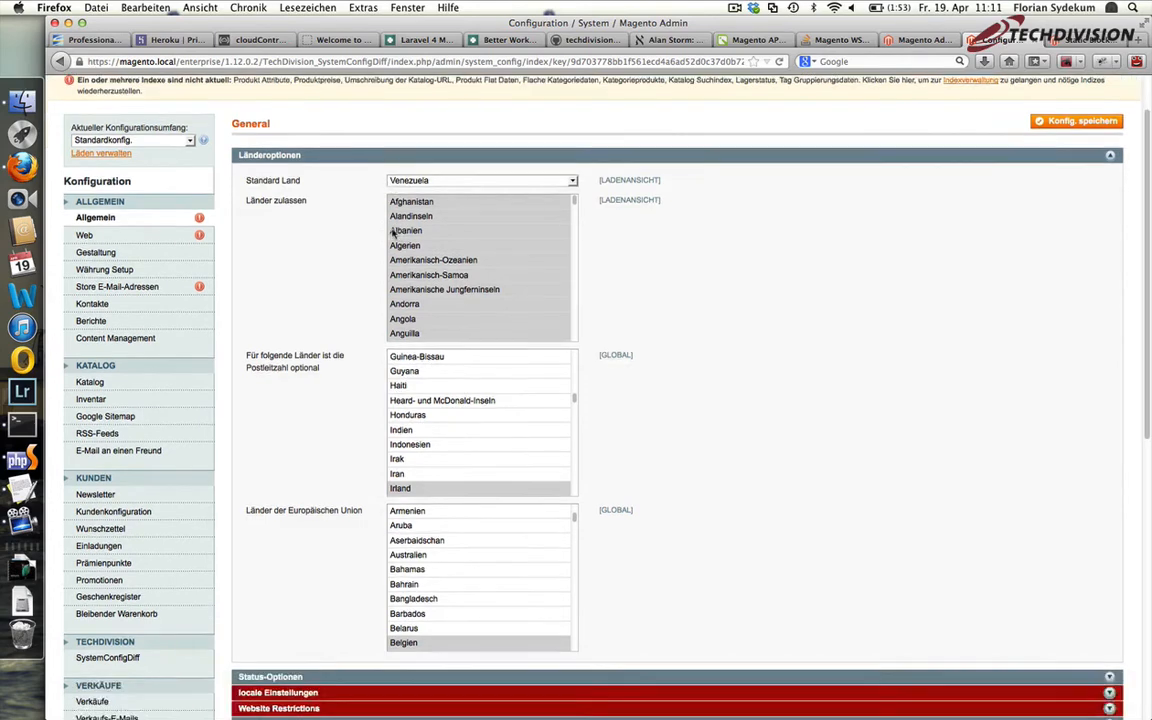
{"action": "scroll", "coordinate": [392, 231], "scroll_direction": "down", "scroll_amount": 5}
{"action": "scroll", "coordinate": [392, 231], "scroll_direction": "up", "scroll_amount": 5}
{"action": "left_click", "coordinate": [332, 180]}
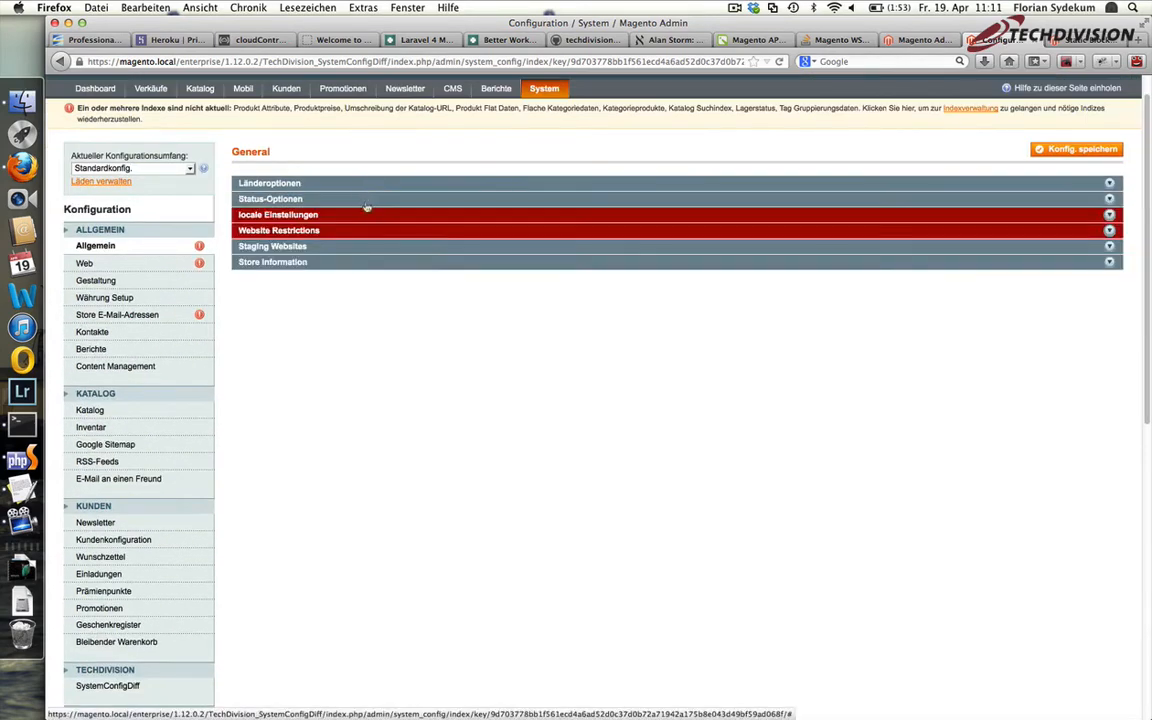
Step: Replace the Wochenende selection under locale Einstellungen with the other system's Sonntag, Dienstag, Mittwoch and Samstag, and collapse the section
{"action": "left_click", "coordinate": [367, 218]}
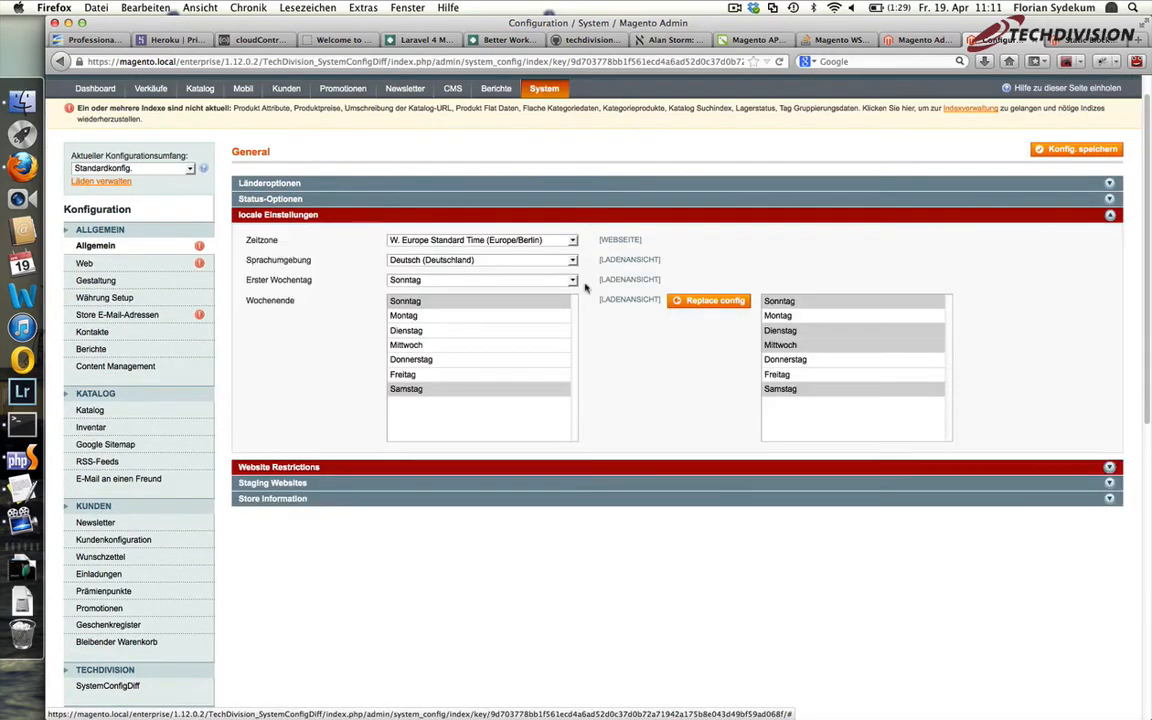
{"action": "left_click", "coordinate": [722, 309]}
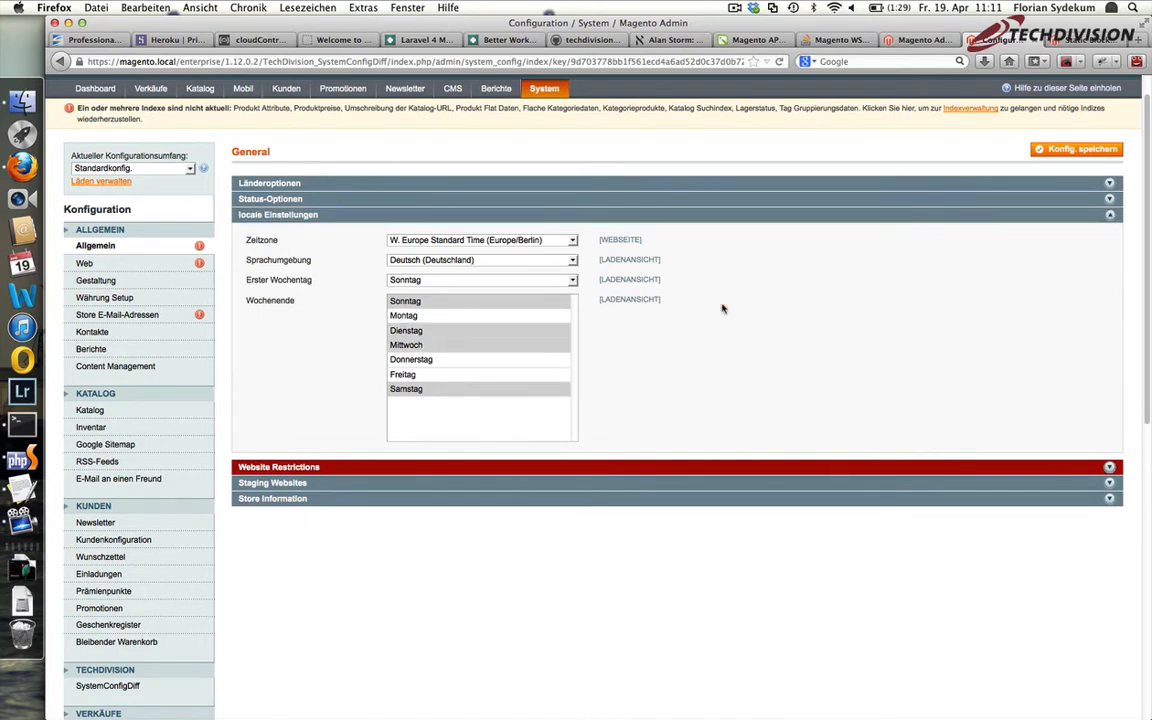
{"action": "left_click", "coordinate": [686, 216]}
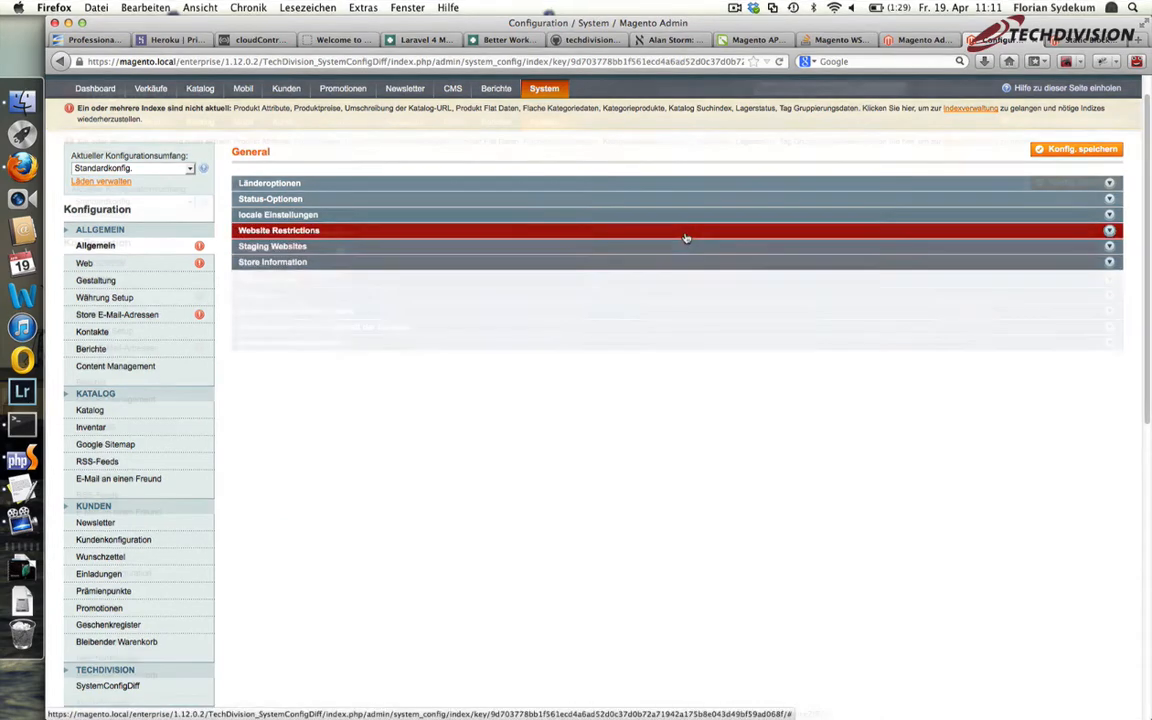
Step: Compare both systems' Basis-URL values under Ungesichert and Sicher in the Web configuration section
{"action": "left_click", "coordinate": [686, 231]}
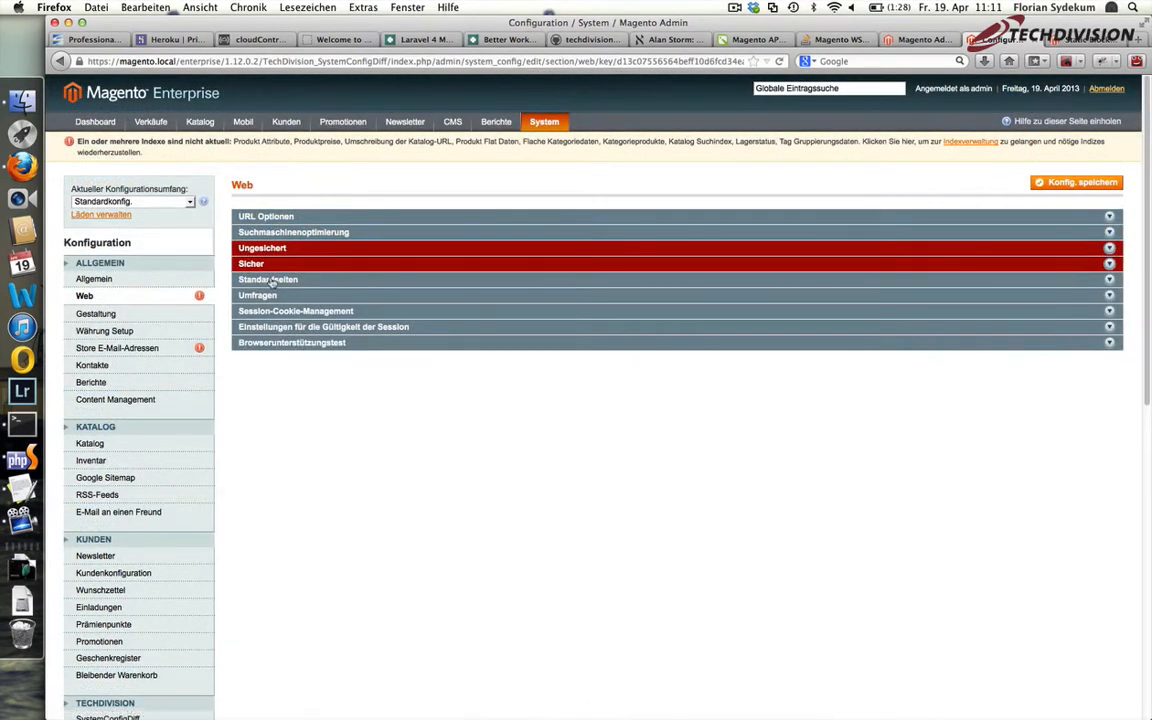
{"action": "left_click", "coordinate": [291, 247]}
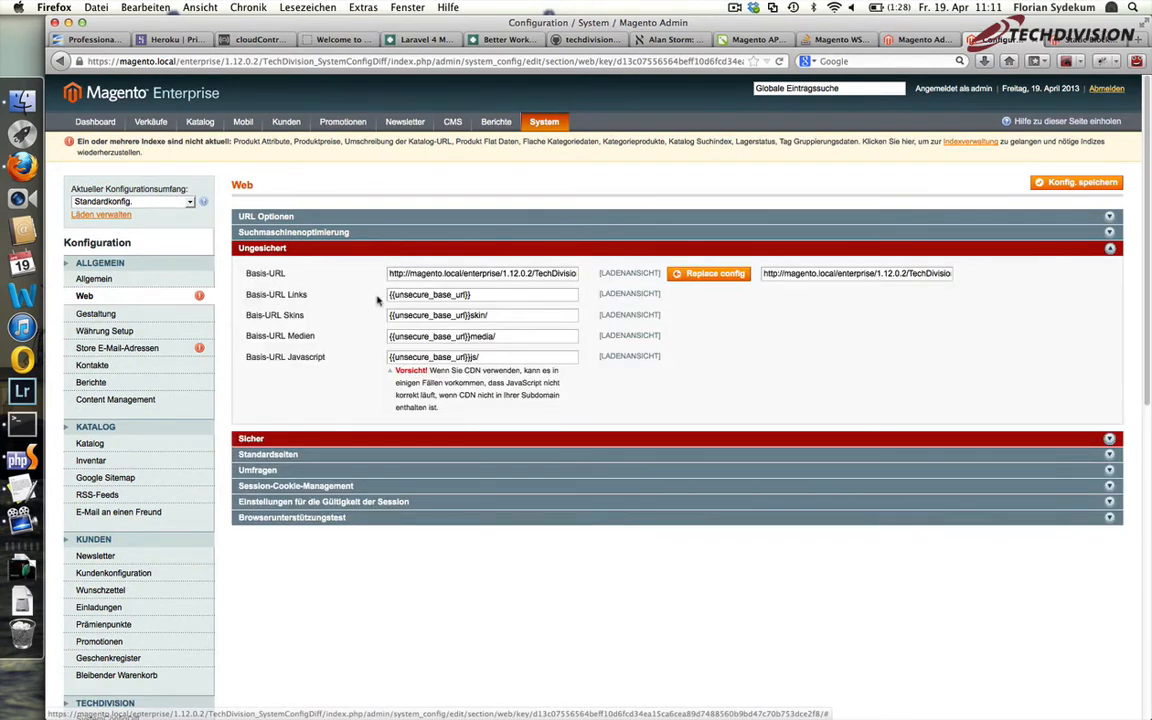
{"action": "left_click_drag", "start_coordinate": [243, 272], "coordinate": [300, 273]}
{"action": "left_click", "coordinate": [300, 273]}
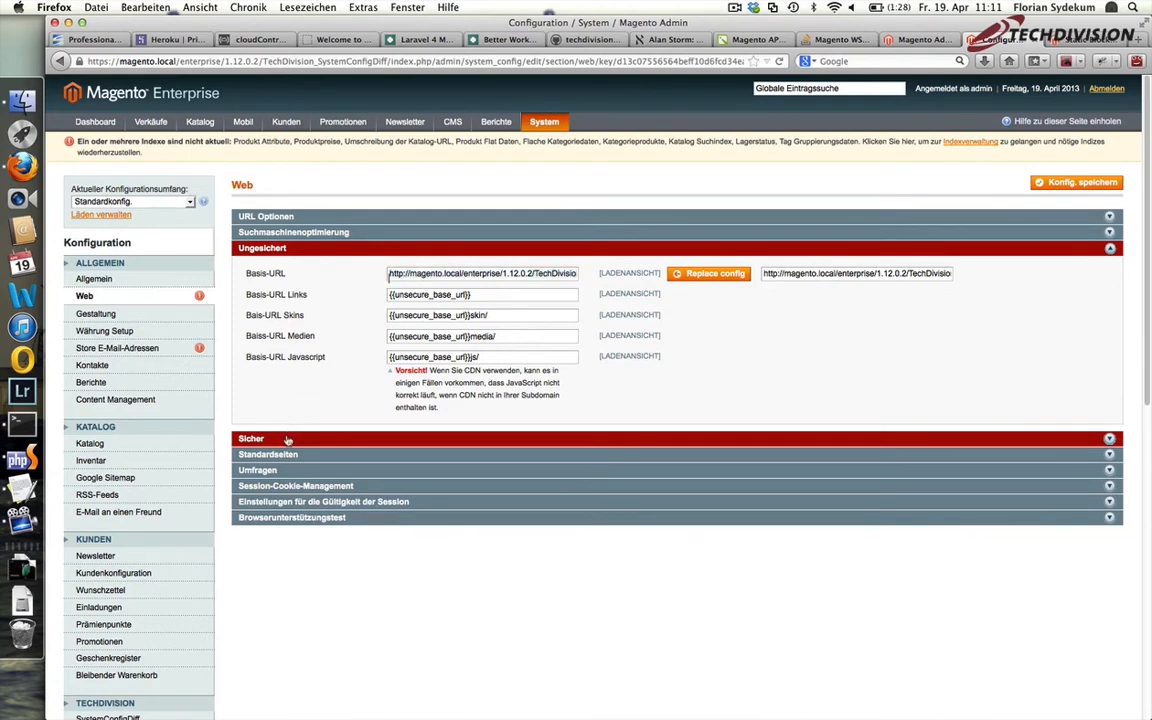
{"action": "left_click", "coordinate": [288, 439]}
{"action": "left_click_drag", "start_coordinate": [248, 465], "coordinate": [311, 464]}
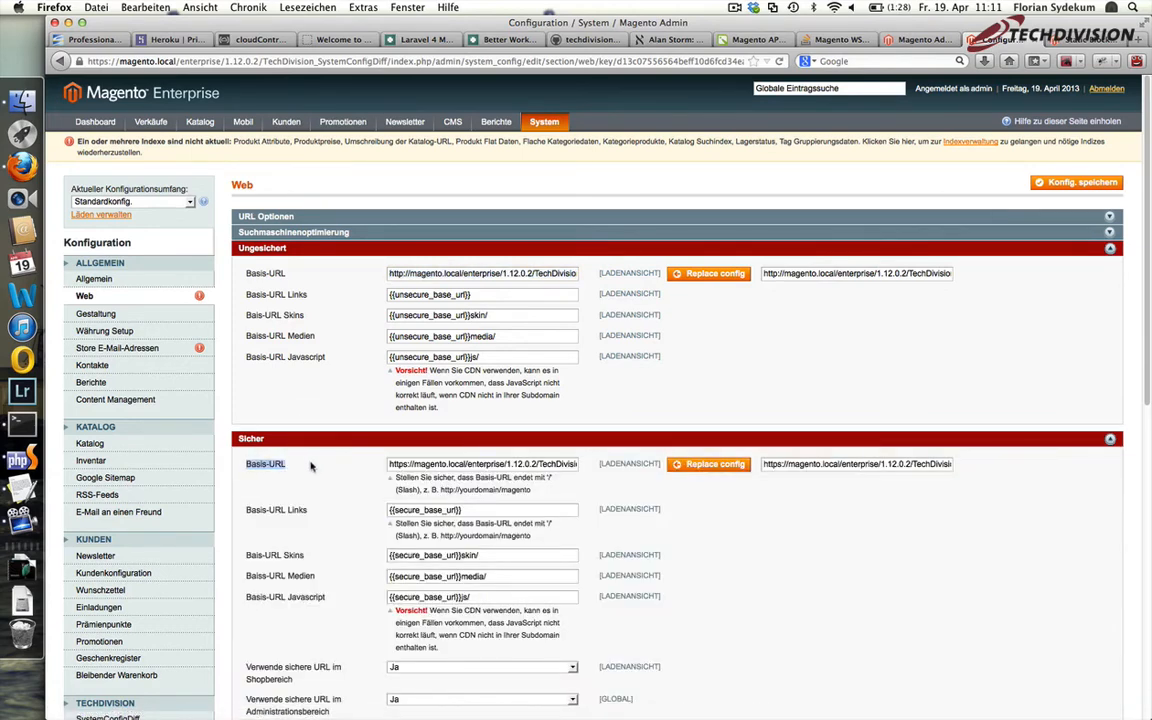
{"action": "left_click", "coordinate": [311, 464]}
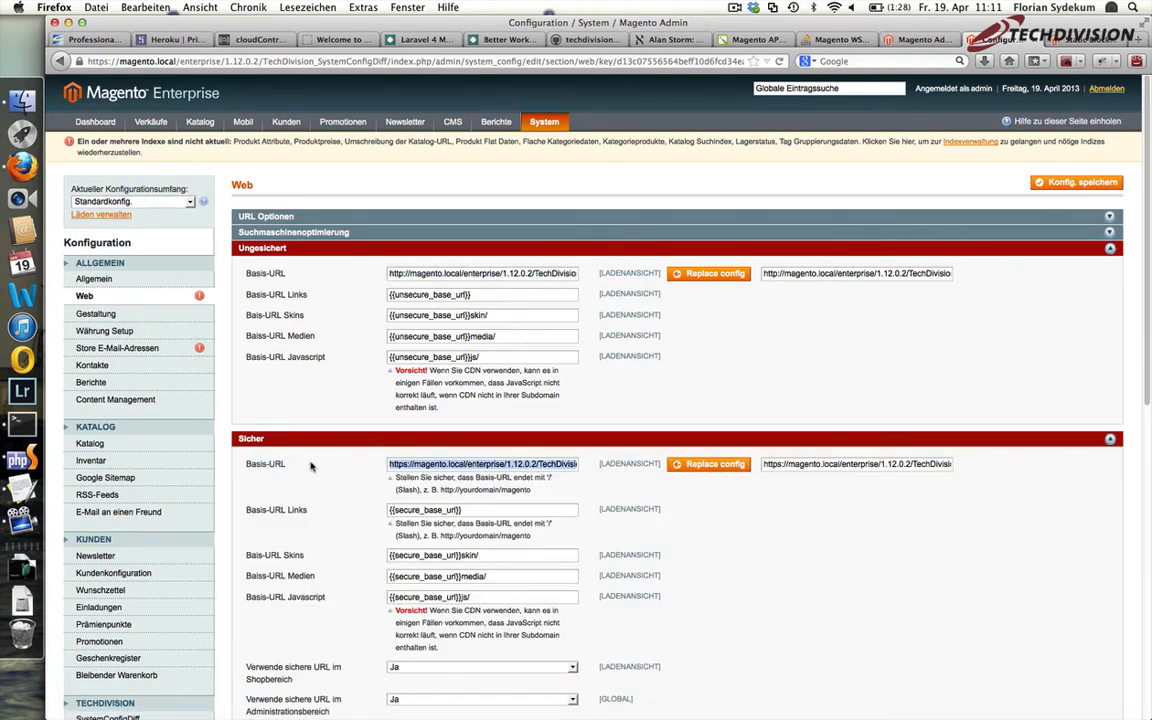
{"action": "left_click", "coordinate": [329, 250]}
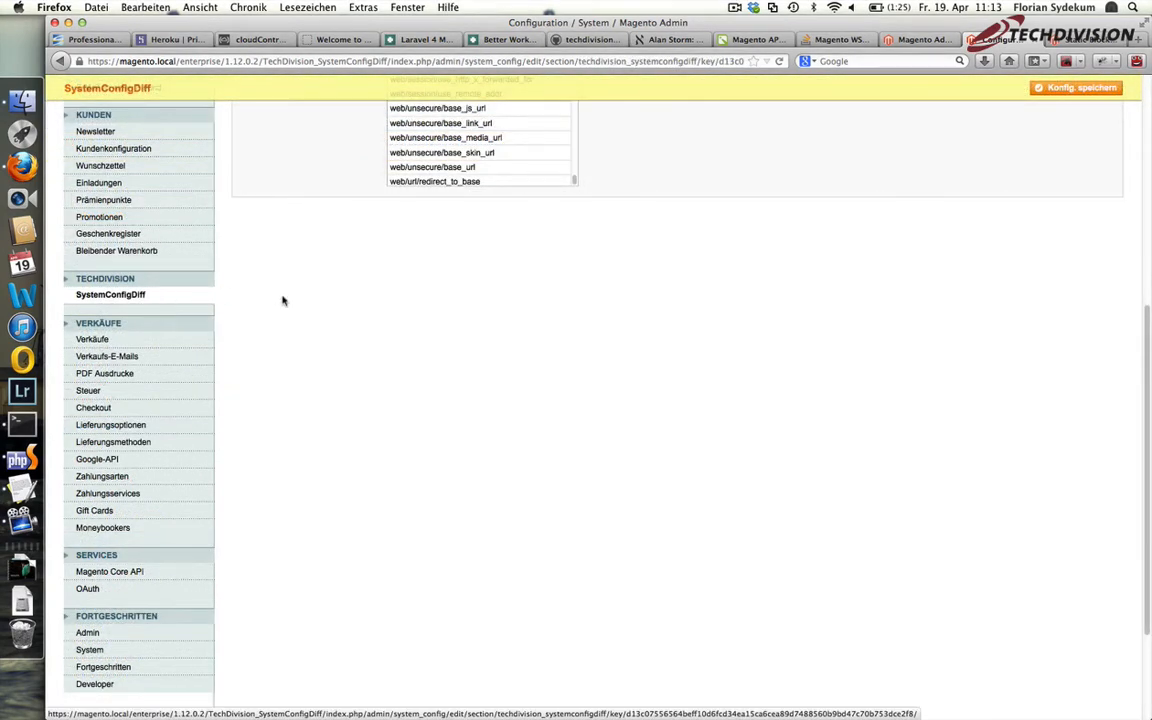
Step: Select web/unsecure/base_url and web/secure/base_url as Zu ignorierende Pfade in the SystemConfigDiff settings, save the configuration, and go to the Allgemein section
{"action": "scroll", "coordinate": [284, 300], "scroll_direction": "up", "scroll_amount": 3}
{"action": "triple_click", "coordinate": [276, 274]}
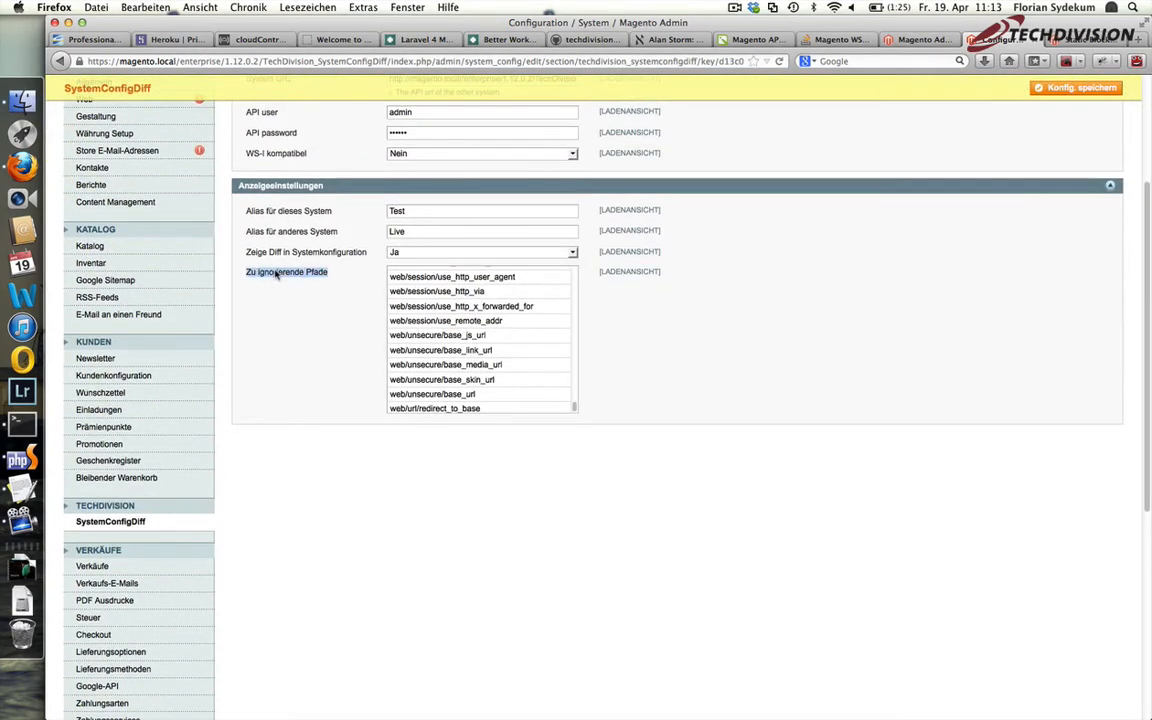
{"action": "left_click", "coordinate": [427, 394]}
{"action": "scroll", "coordinate": [450, 370], "scroll_direction": "up", "scroll_amount": 4}
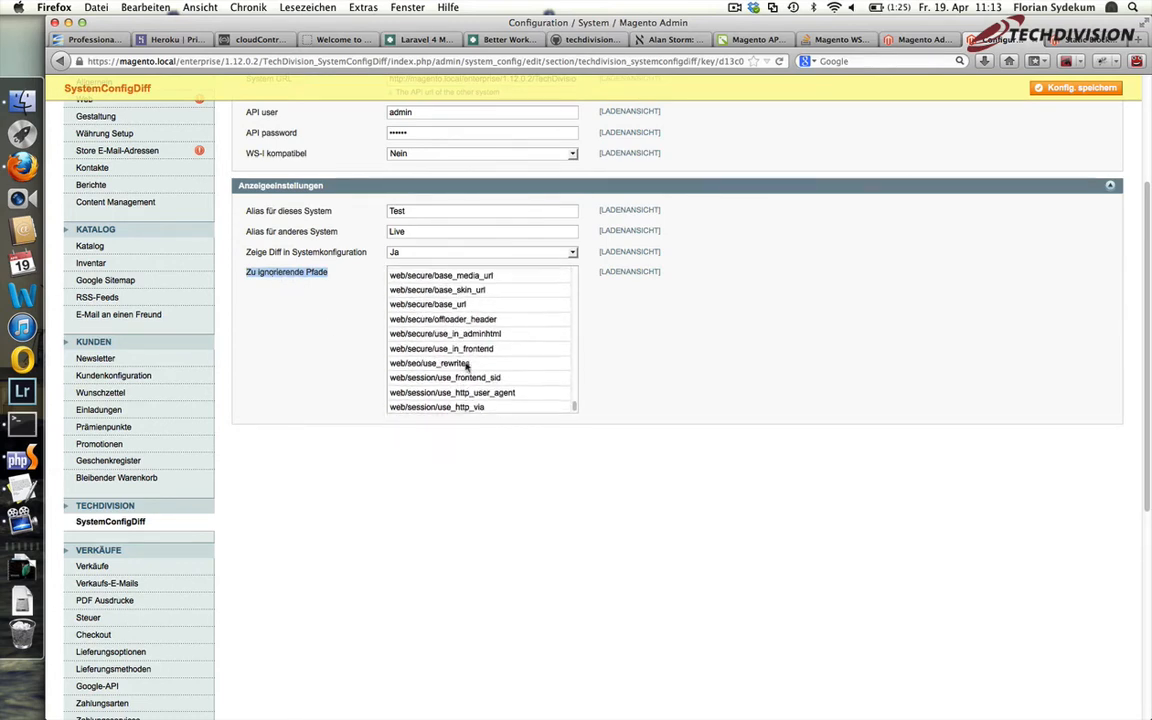
{"action": "left_click", "coordinate": [449, 331]}
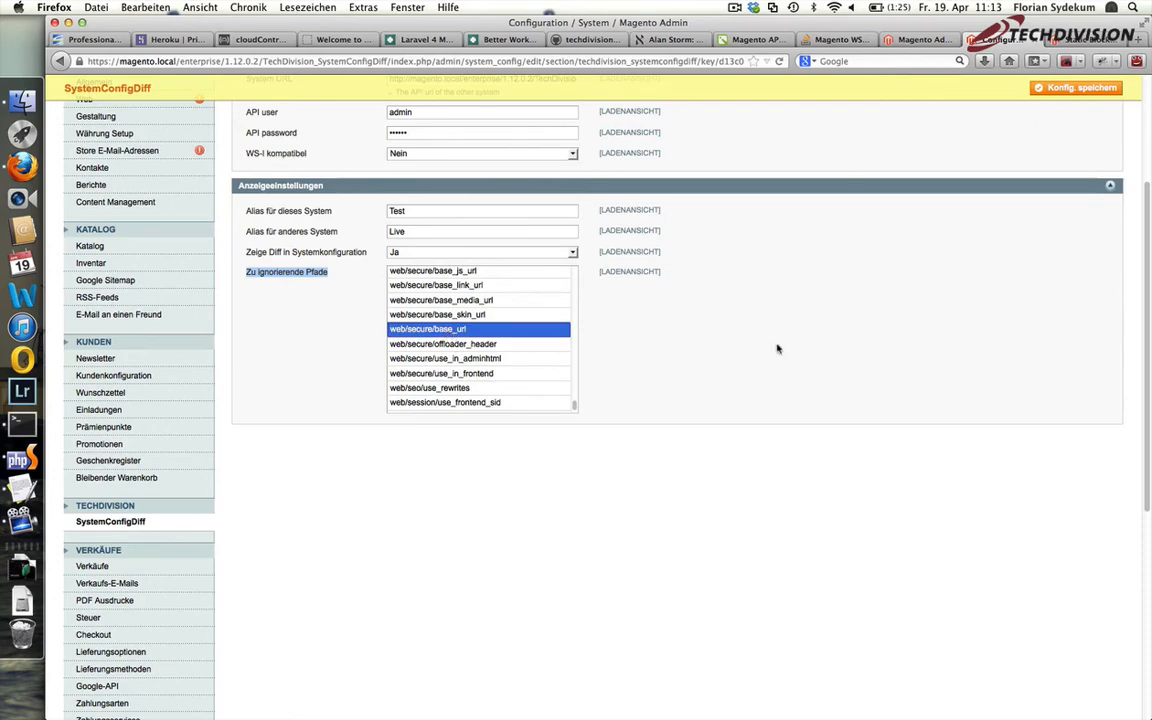
{"action": "left_click", "coordinate": [1060, 89]}
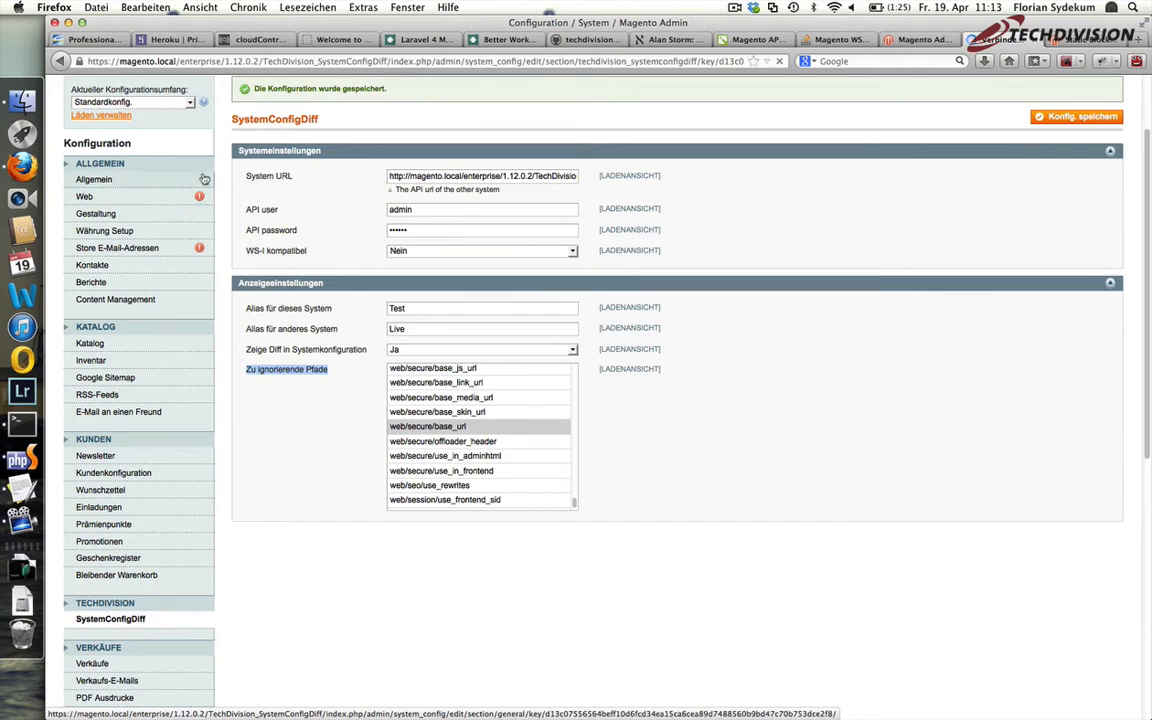
{"action": "left_click", "coordinate": [204, 178]}
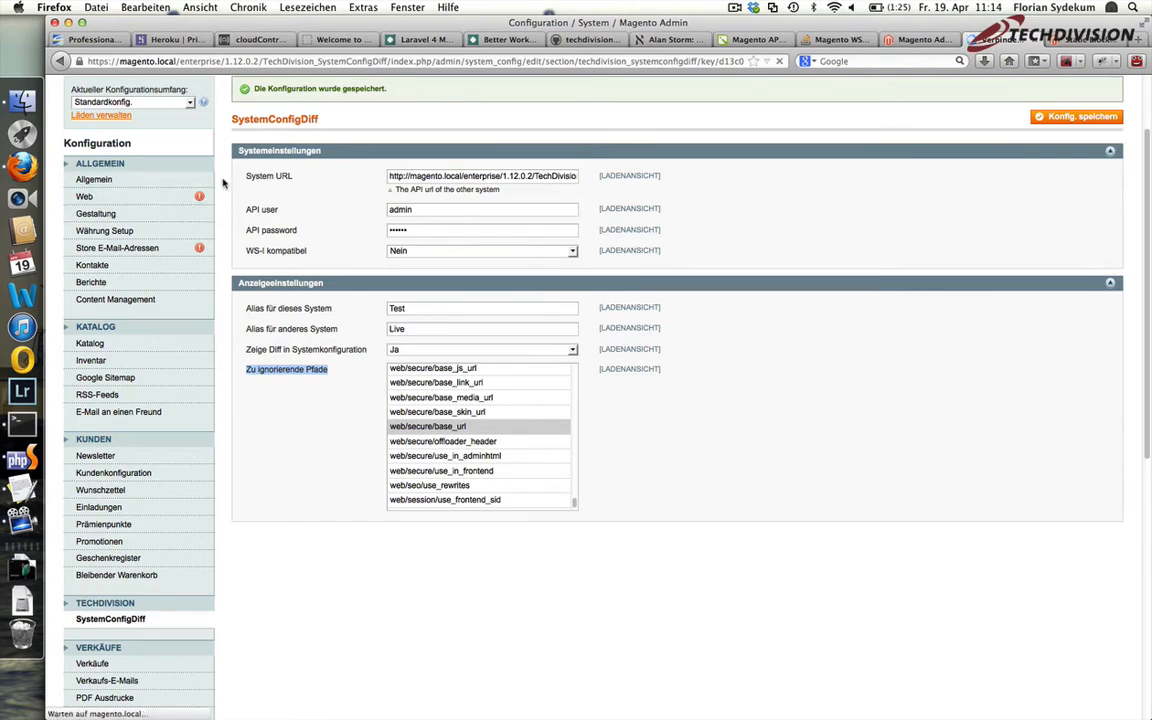